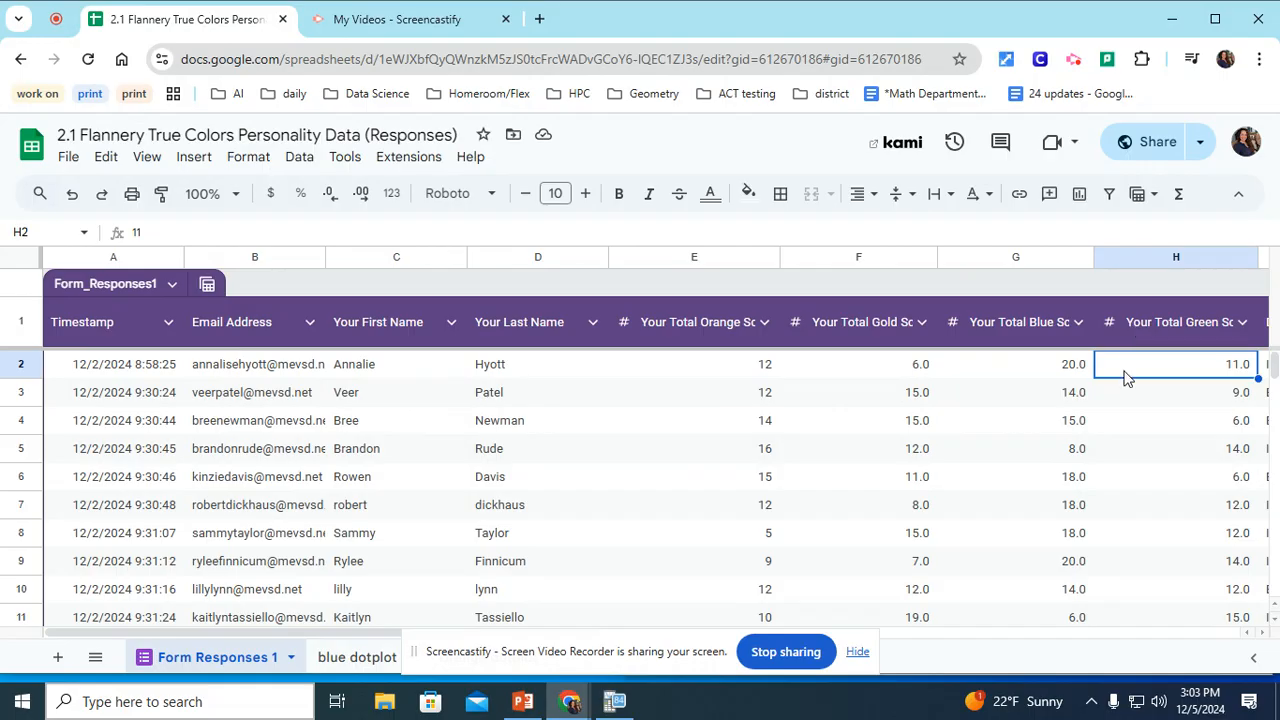
Copy the green scores together with the average beneath them, range H2:H13, from the form responses sheet
key("shift+Down")
key("shift+Down")
key("shift+Down")
key("shift+Down")
key("shift+Down")
key("shift+Down")
key("shift+Down")
key("shift+Down")
key("shift+Down")
key("shift+Down")
key("shift+Down")
key("ctrl+c")
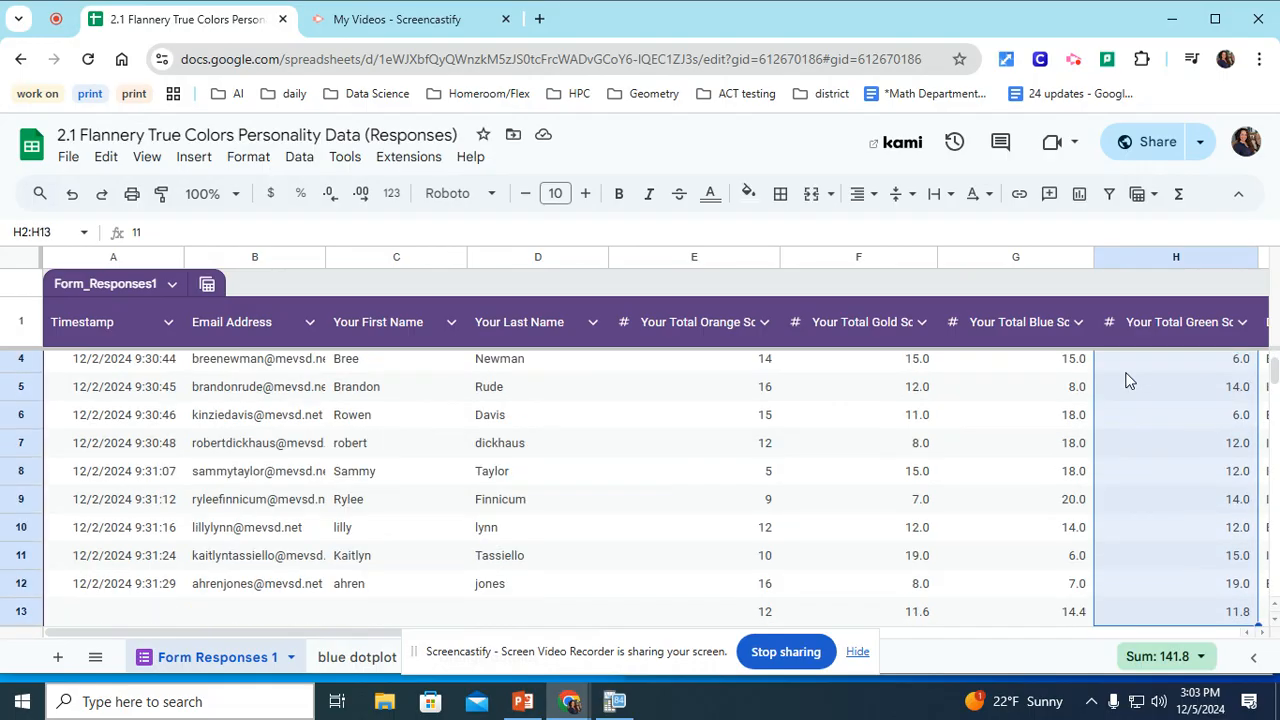
key("shift+Down")
key("shift+Down")
key("shift+Down")
key("shift+Up")
key("shift+Up")
key("shift+Up")
key("shift+Up")
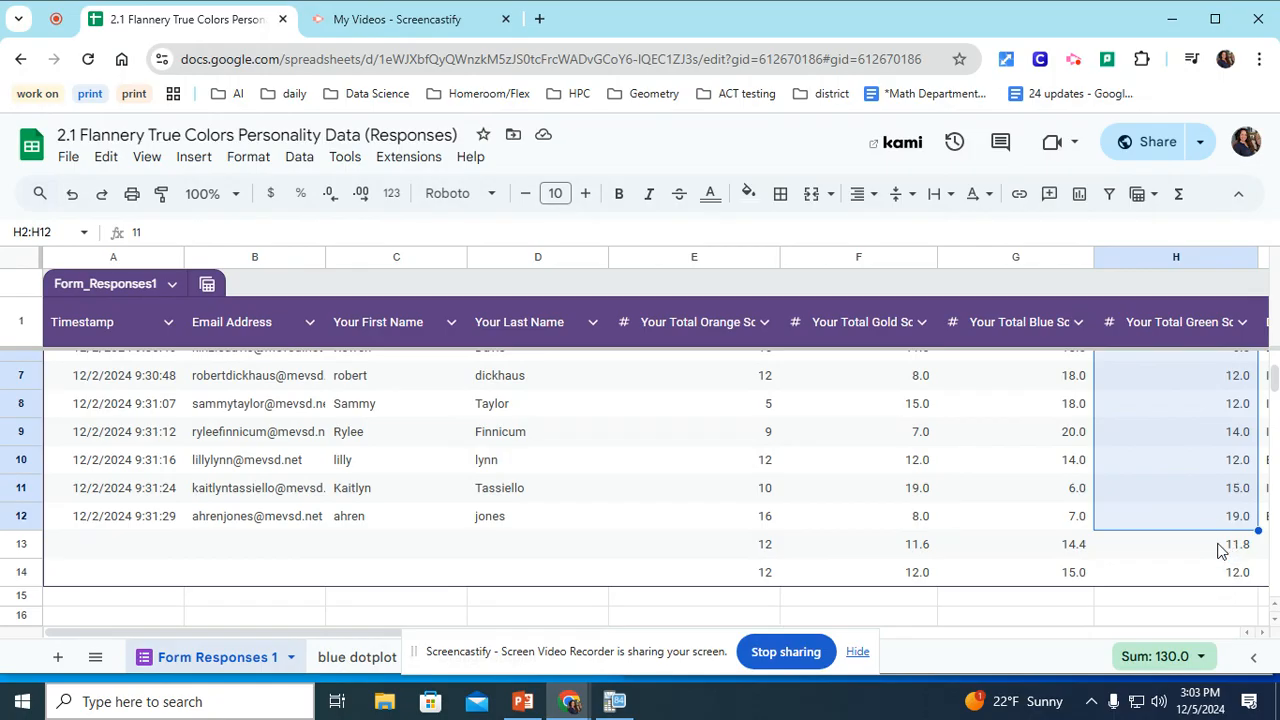
left_click(1218, 551, "shift")
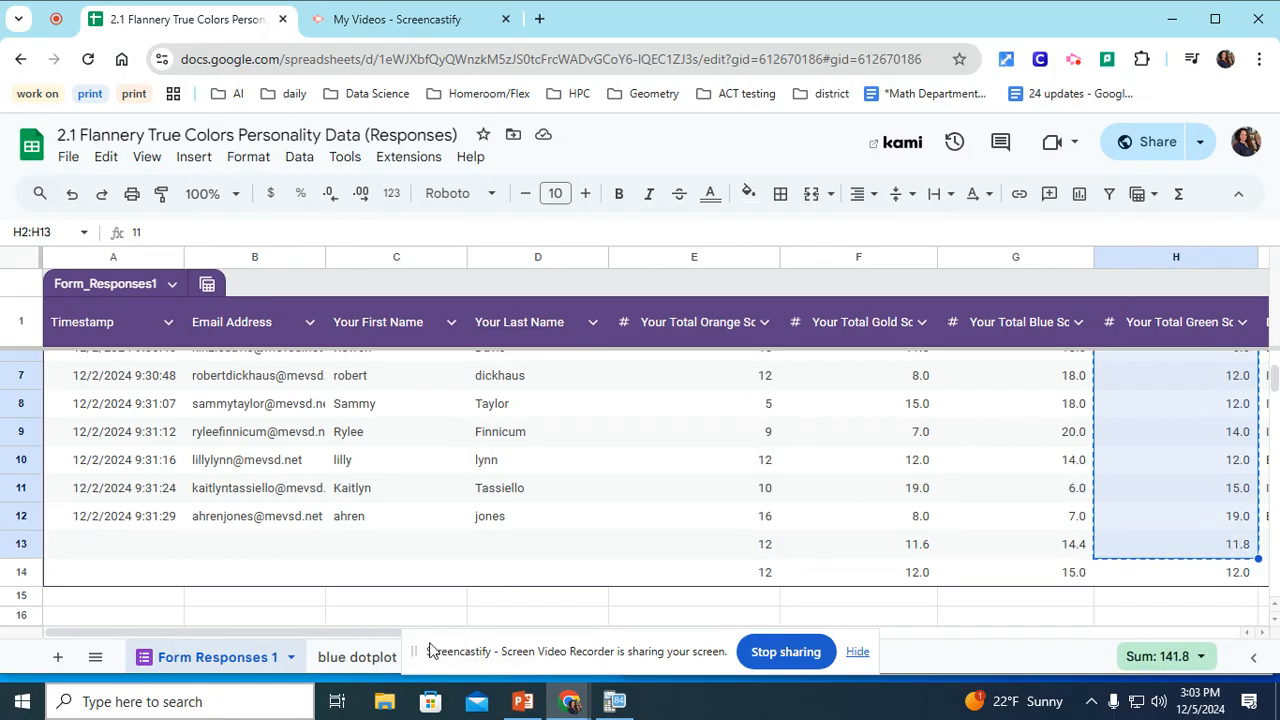
Add a new blank sheet and paste the copied green scores and average starting at cell A1
left_click(57, 657)
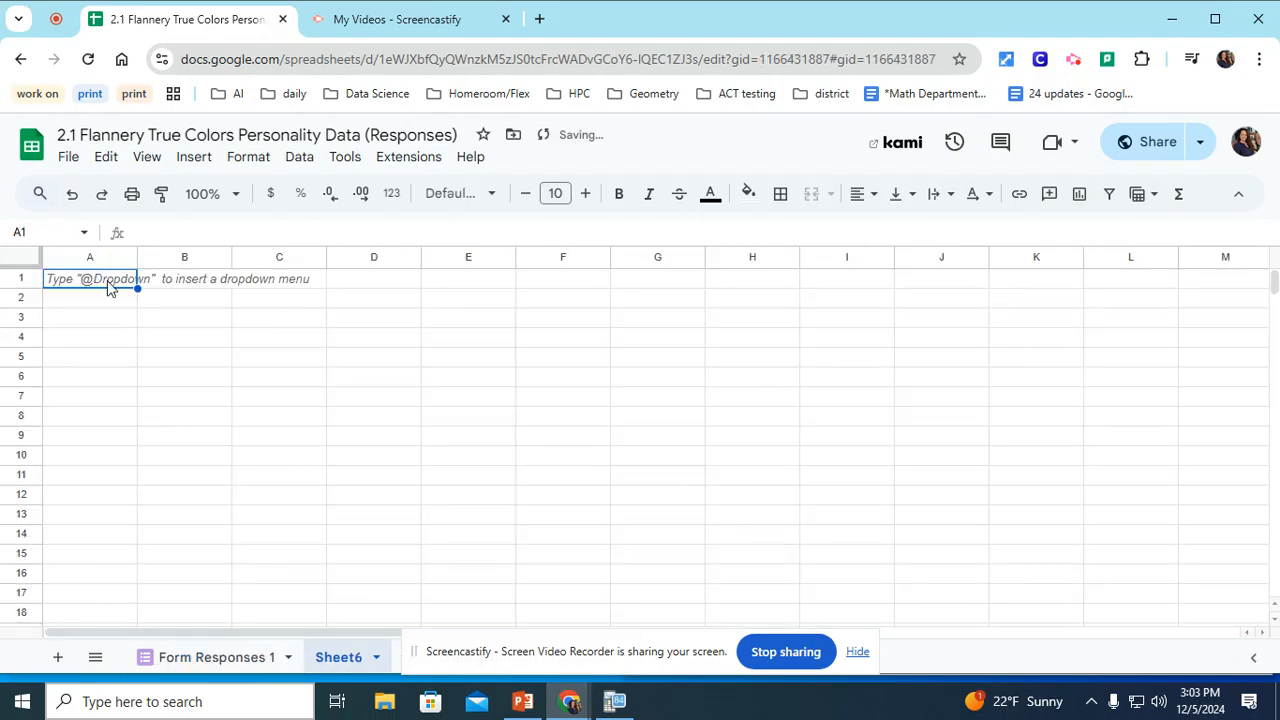
left_click(106, 286)
key("ctrl+v")
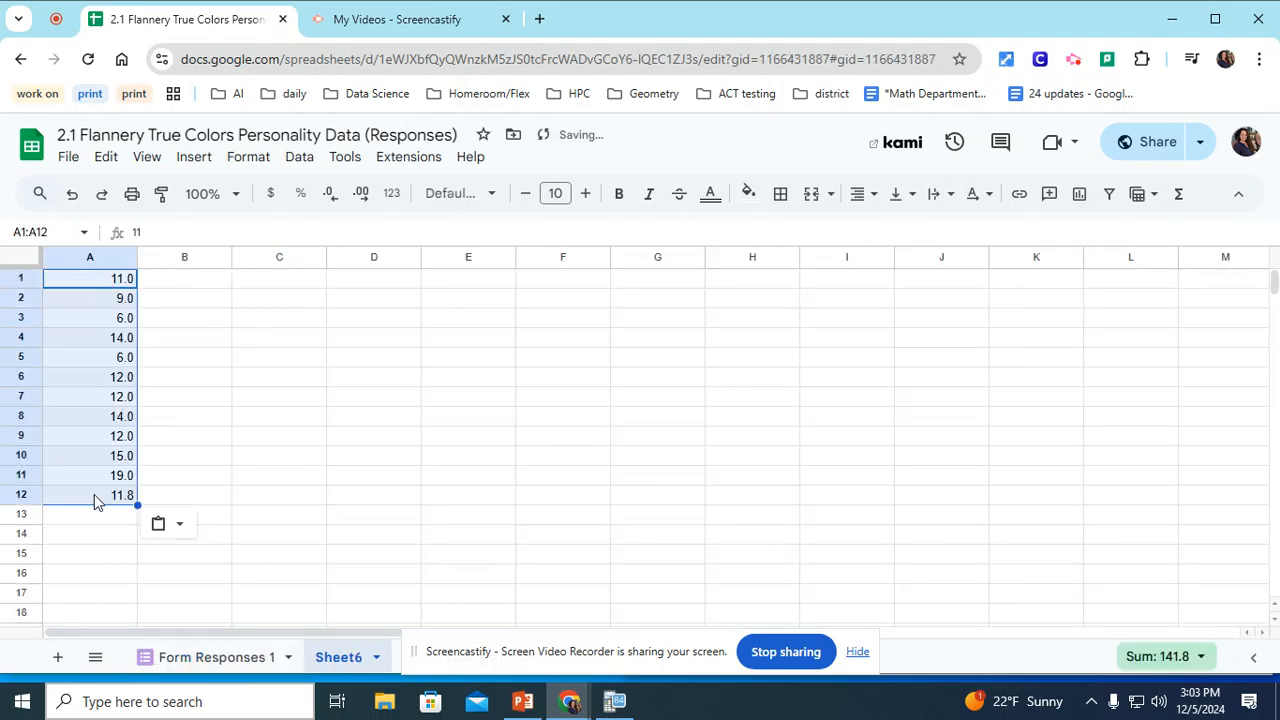
Fill the average cell A12 with orange and move it down one row to A13
left_click(96, 500)
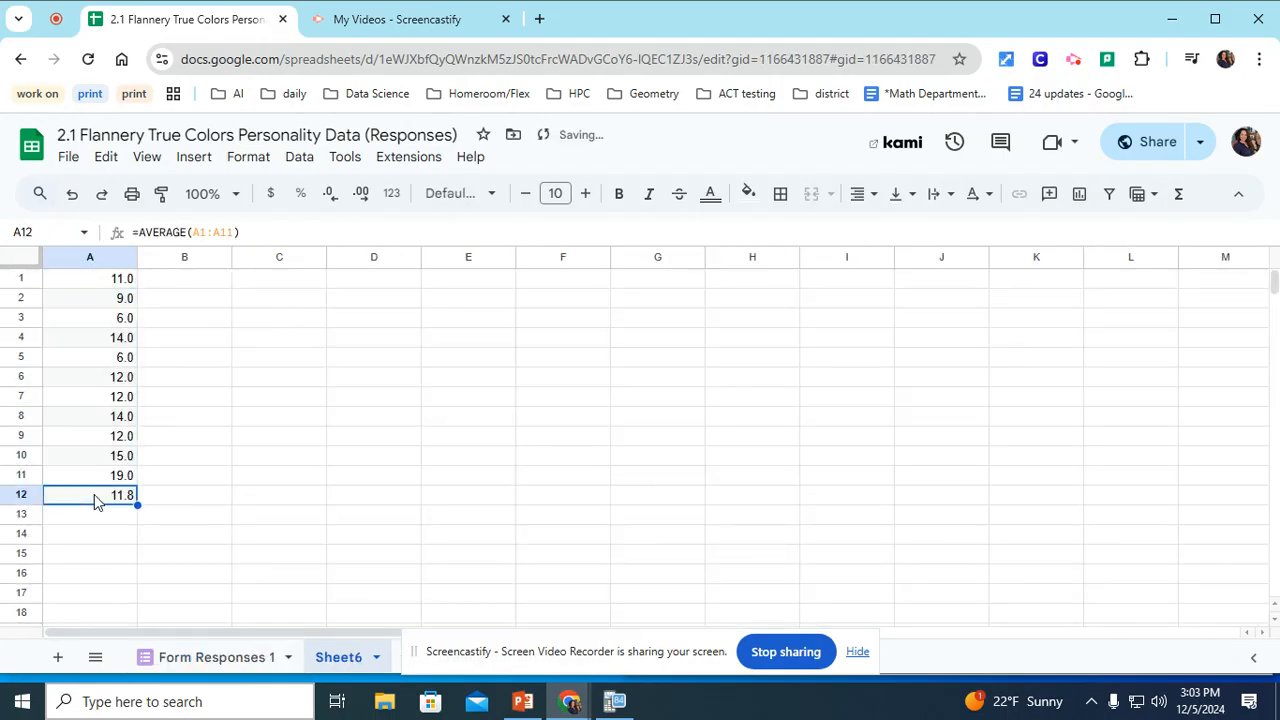
left_click(748, 194)
left_click(795, 281)
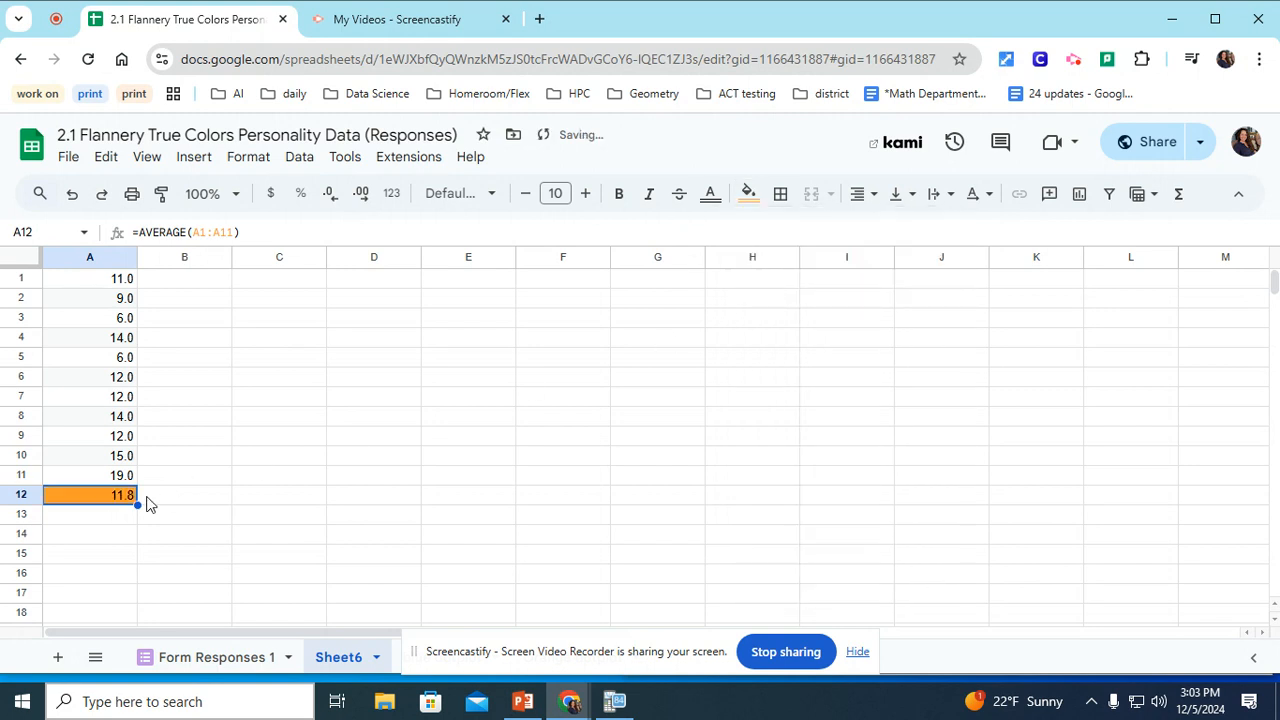
left_click_drag(103, 503, 109, 520)
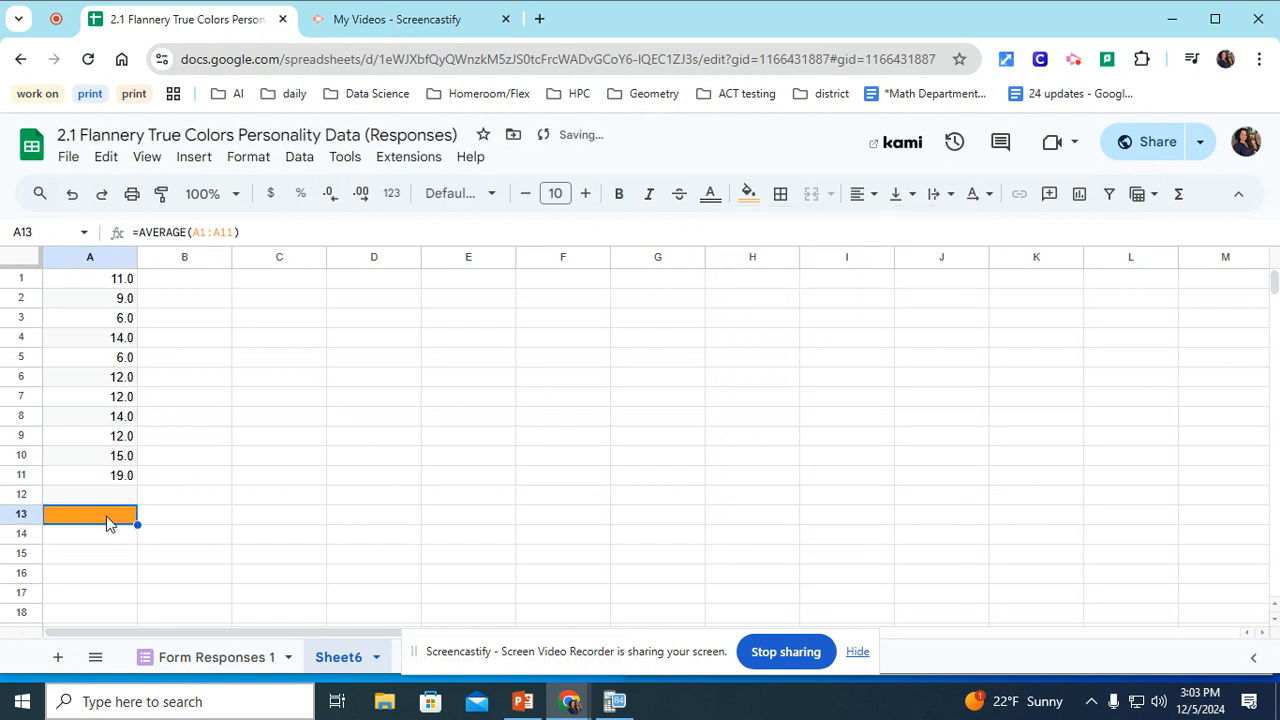
left_click(186, 534)
left_click(88, 520)
Insert a row above the scores and enter the heading "GREEN" in A1
left_click(66, 285)
right_click(64, 286)
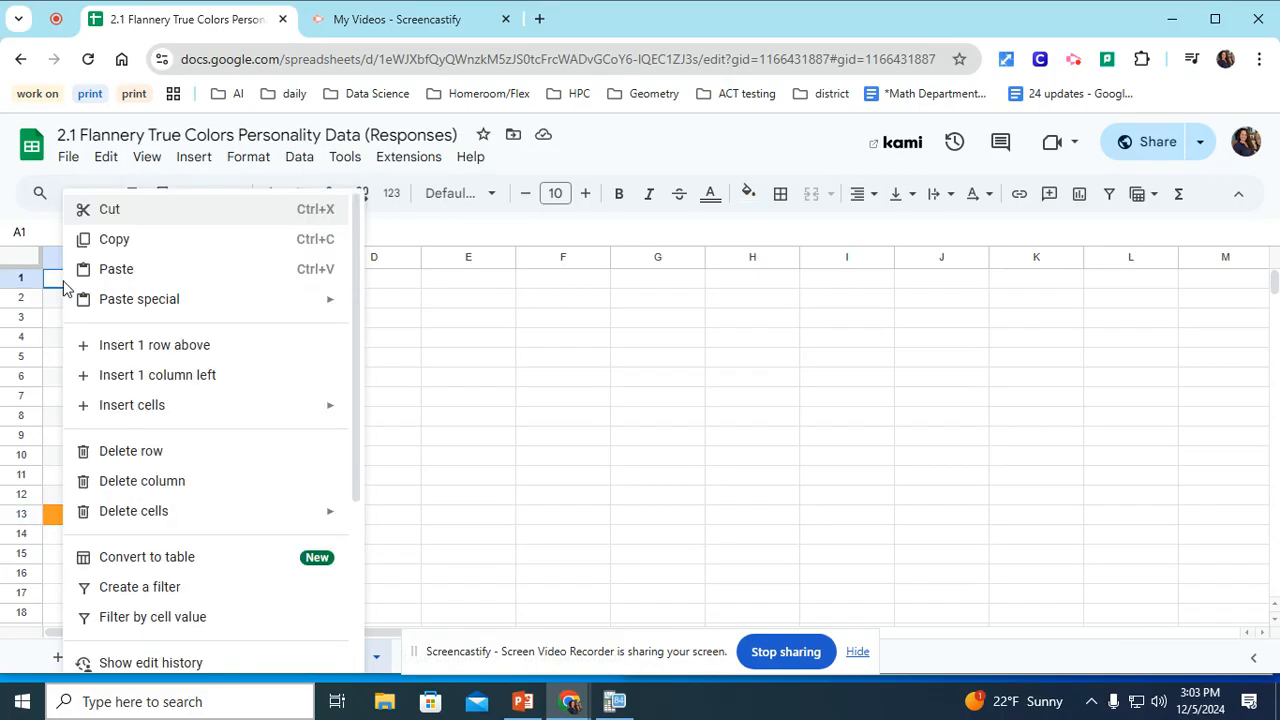
left_click(94, 345)
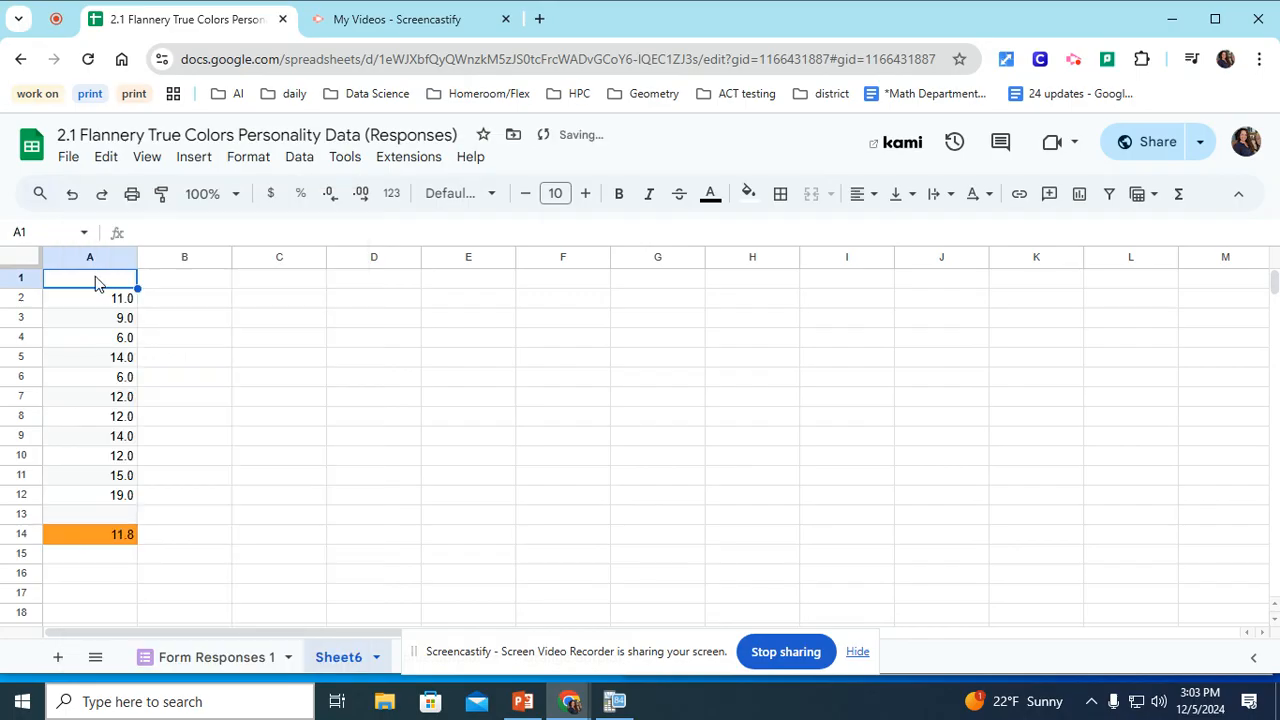
type("GREEN")
key("Return")
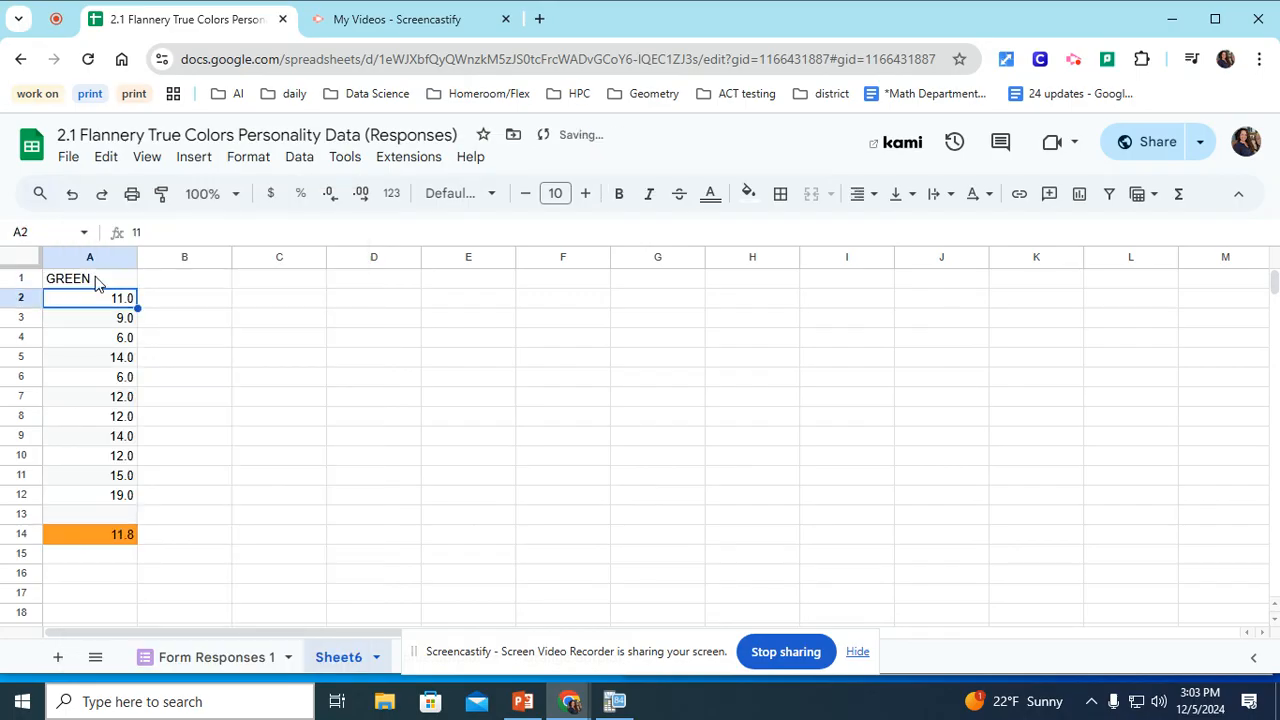
Format the scores in A2:A12 without decimals and fit column A's width to its content
left_click_drag(125, 297, 117, 497)
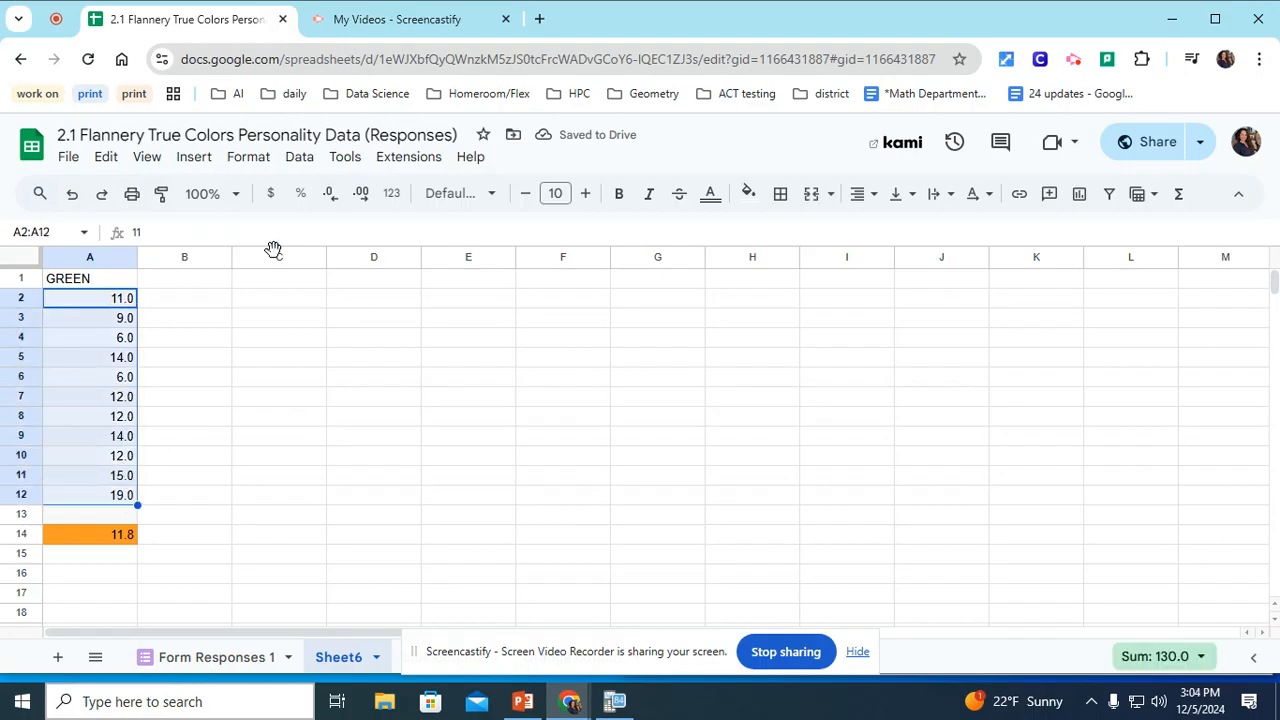
left_click(337, 196)
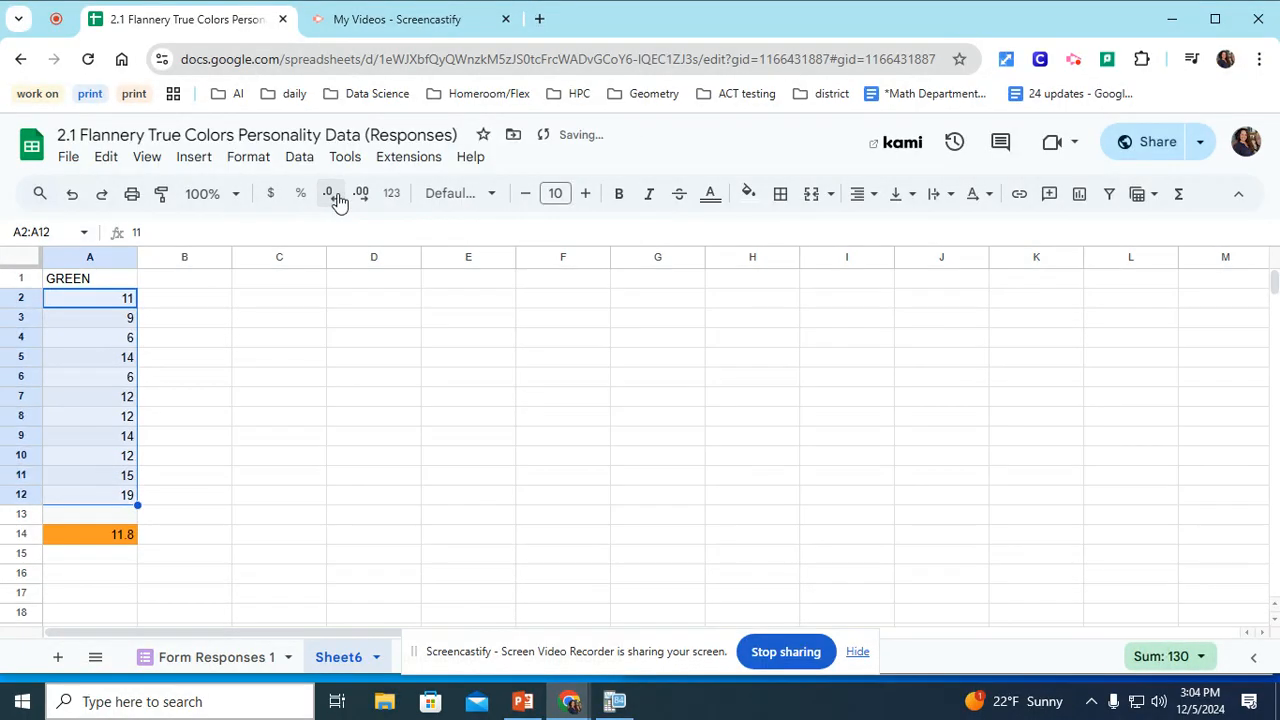
double_click(136, 257)
Show the average in A14 with four decimal places and label it "Mean:" in A13
left_click(80, 534)
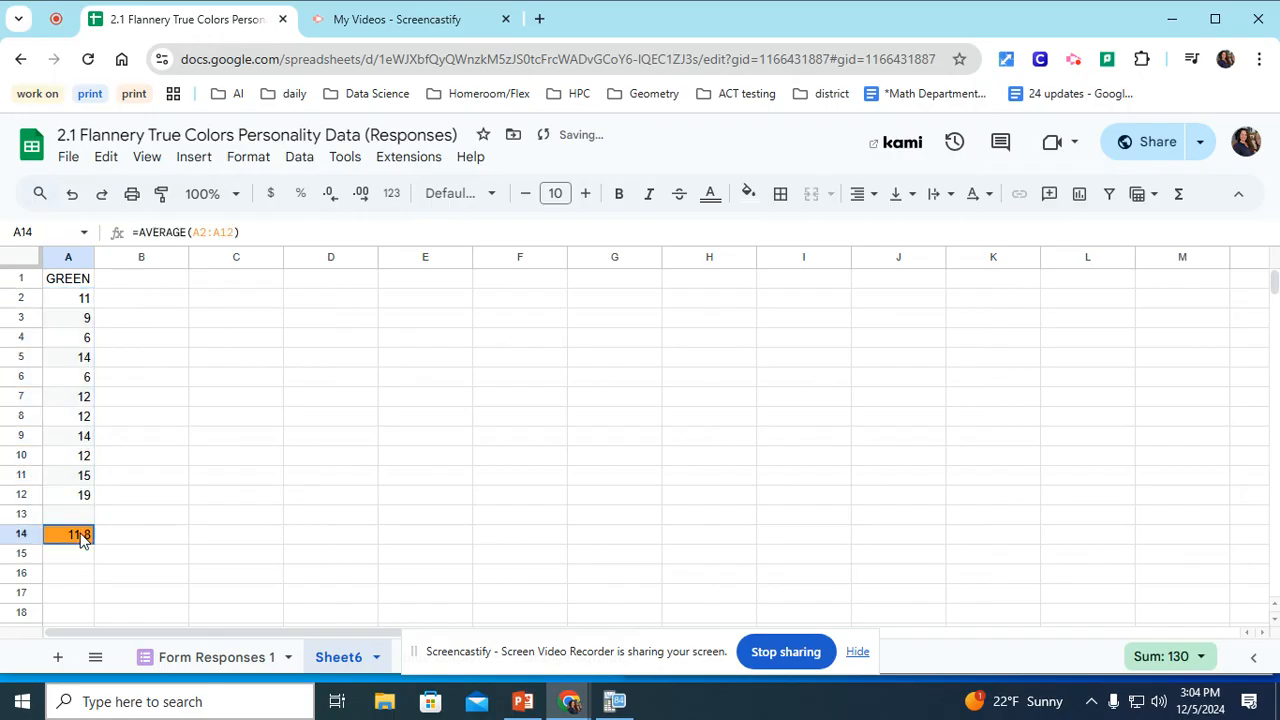
left_click(358, 197)
left_click(358, 197)
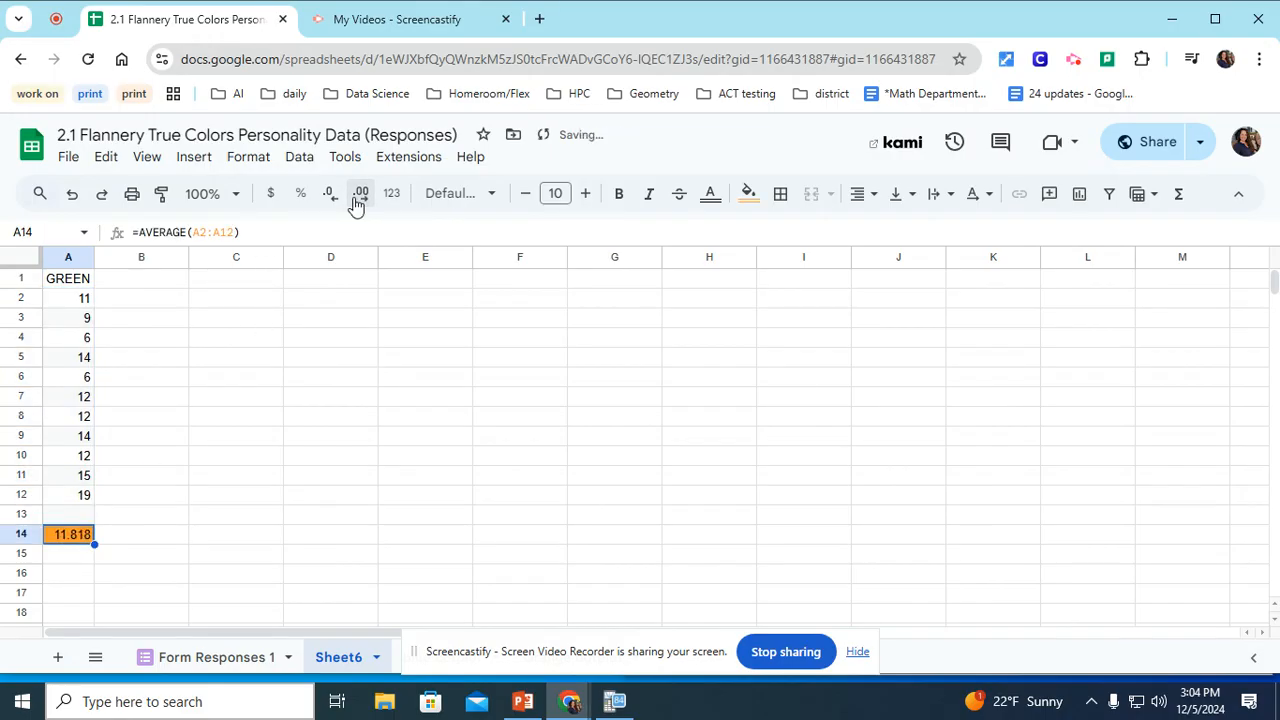
left_click(358, 197)
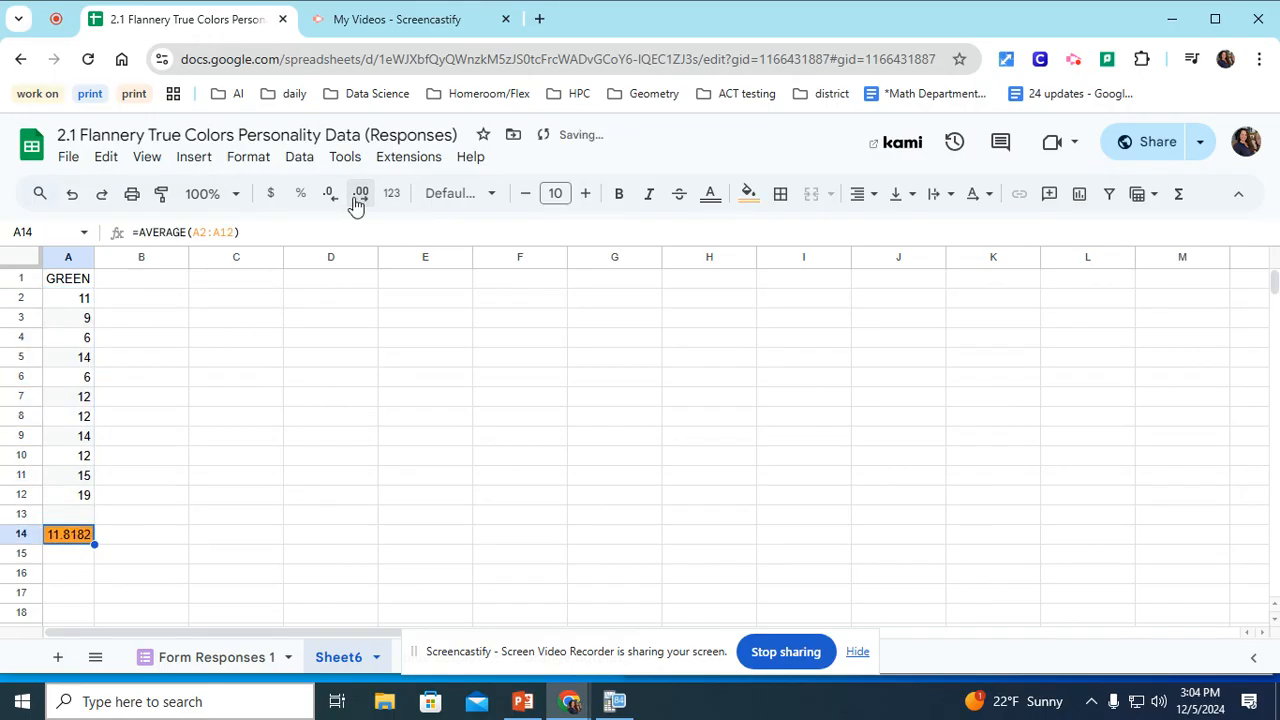
left_click(60, 521)
type("Mean:")
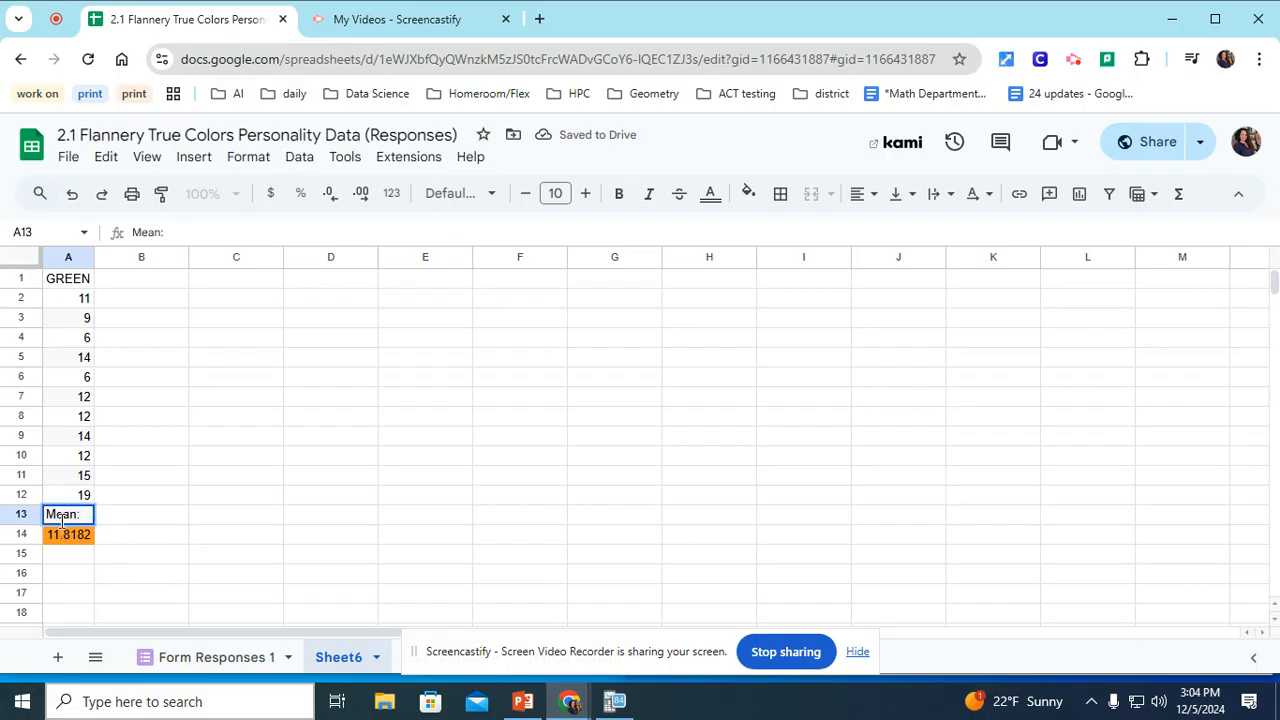
Enter the column heading "Mean - x" in B1
left_click(153, 286)
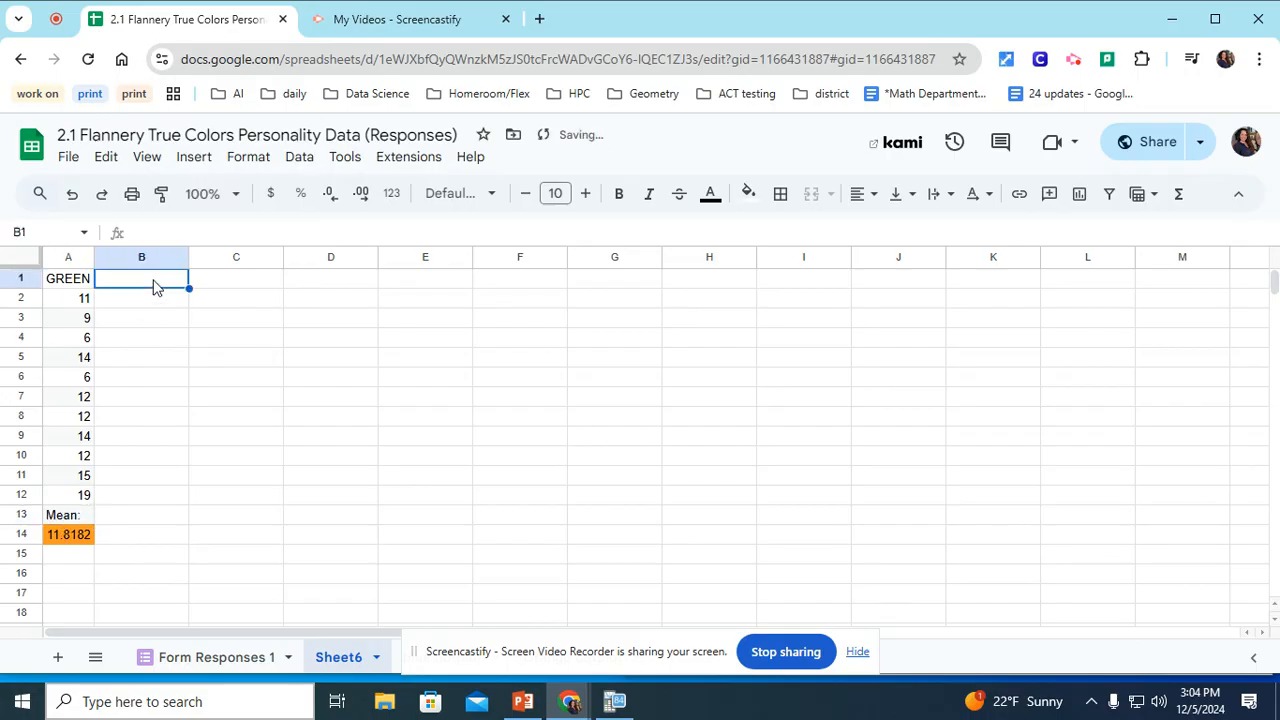
type("Meanh")
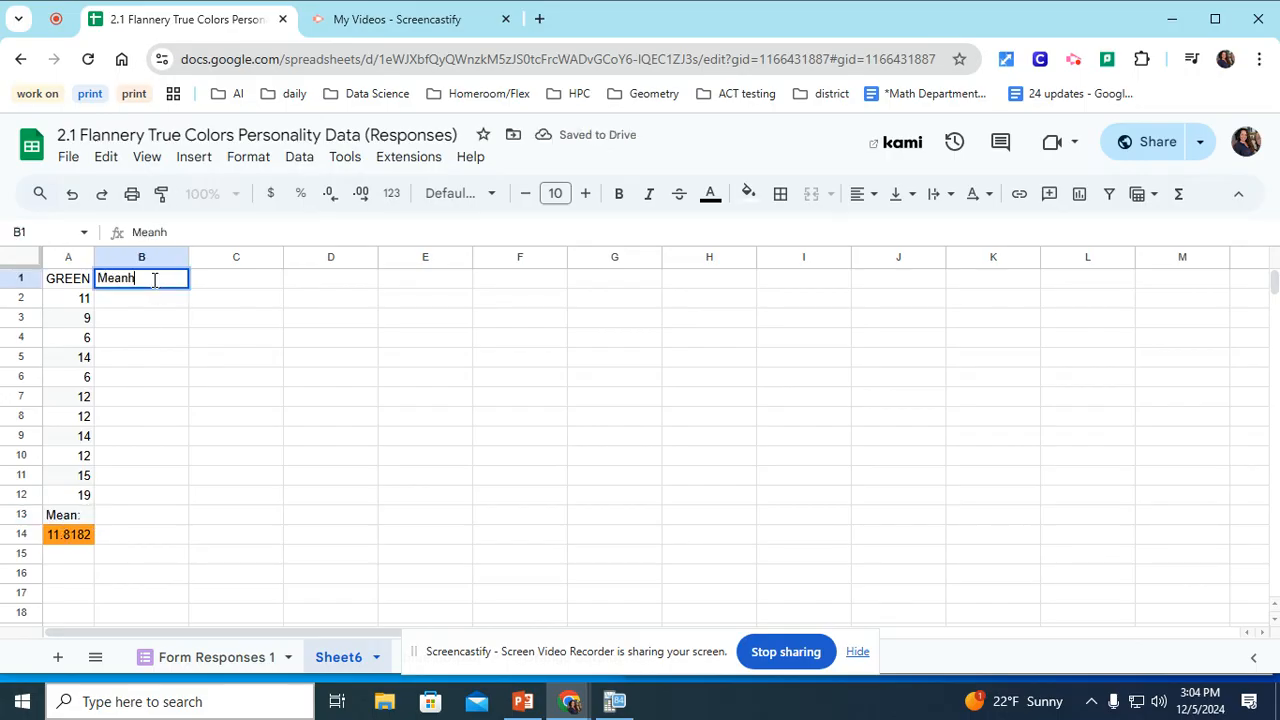
key("BackSpace")
type(" - x")
left_click(88, 302)
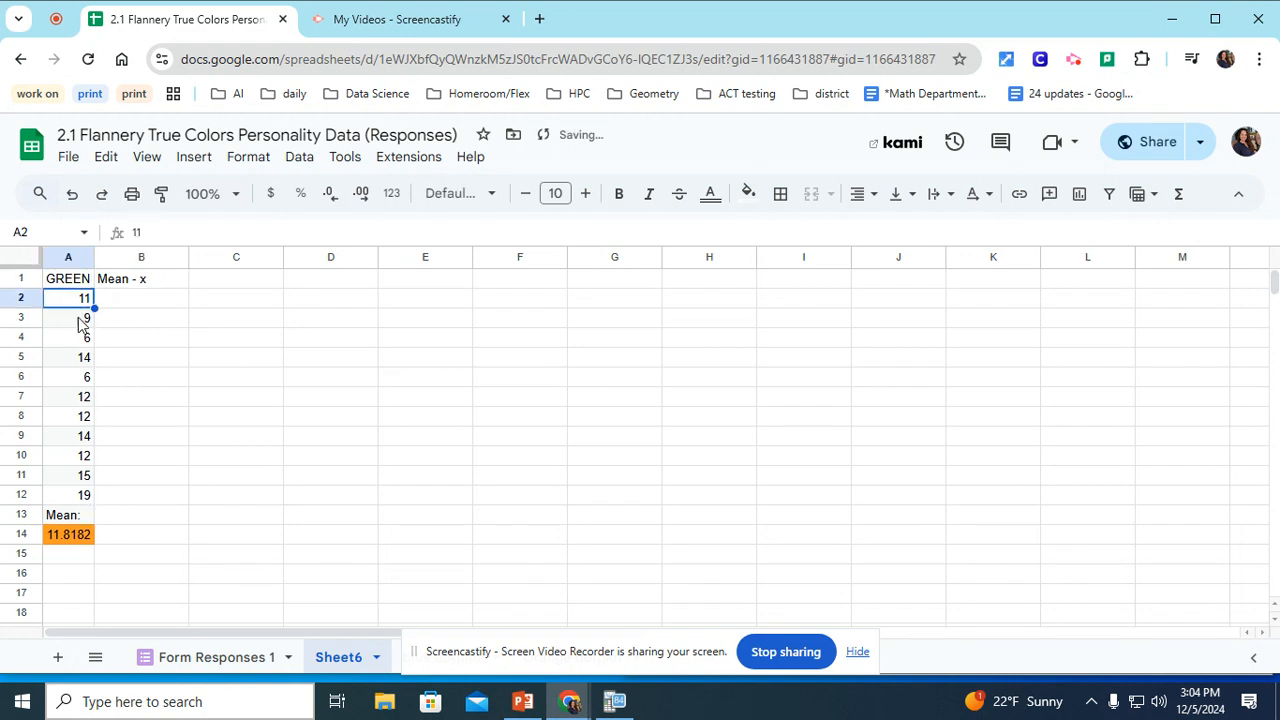
Enter the formula =A14-A2 in B2 to subtract the first score from the mean
left_click(130, 310)
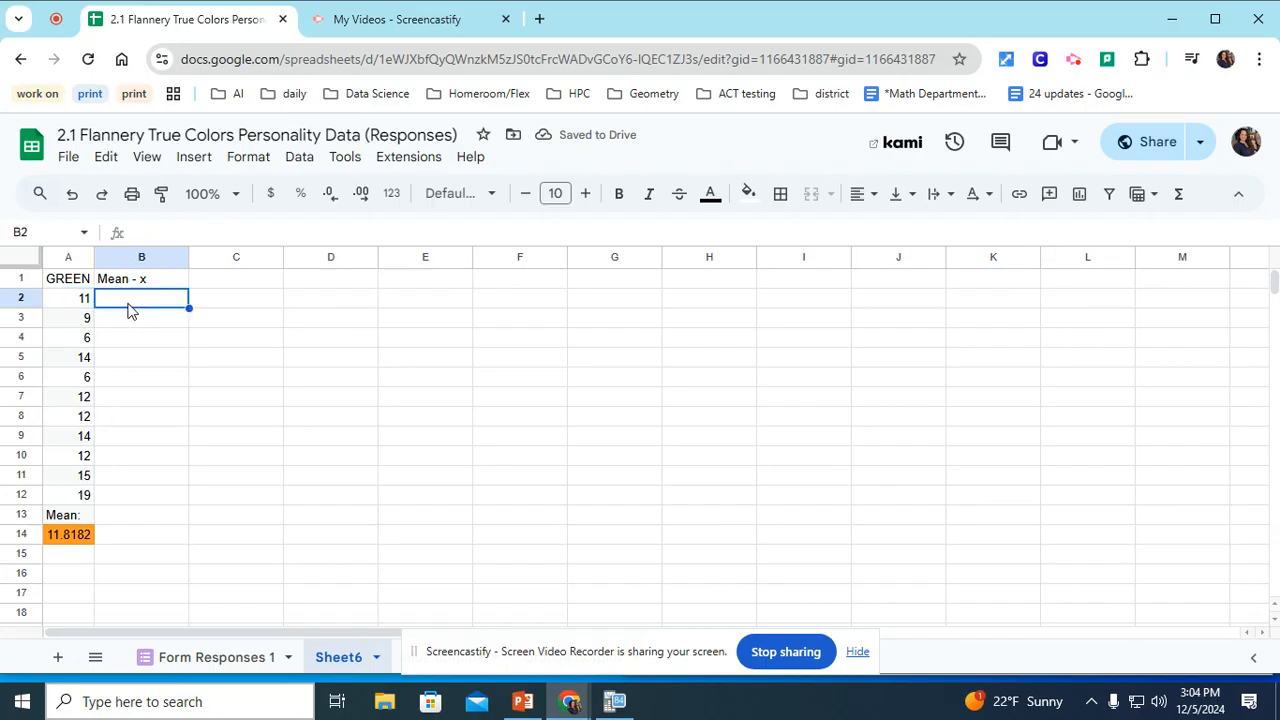
type("=")
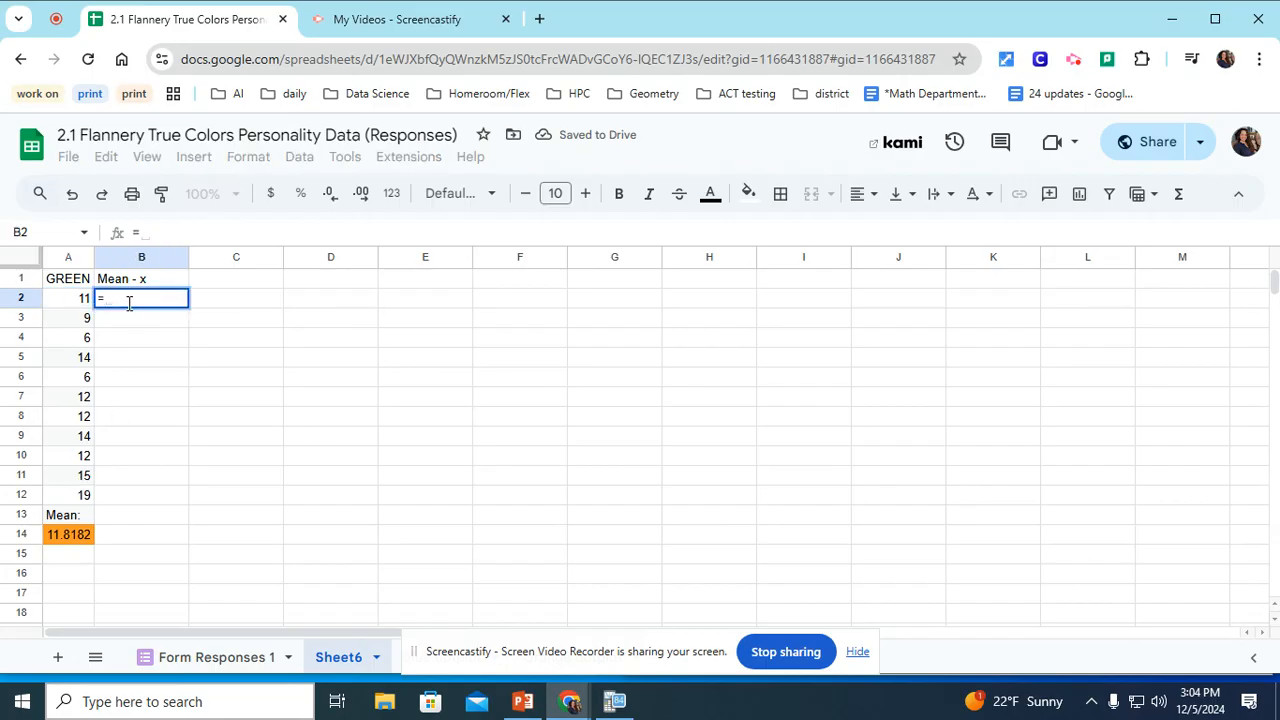
left_click(86, 538)
type("-")
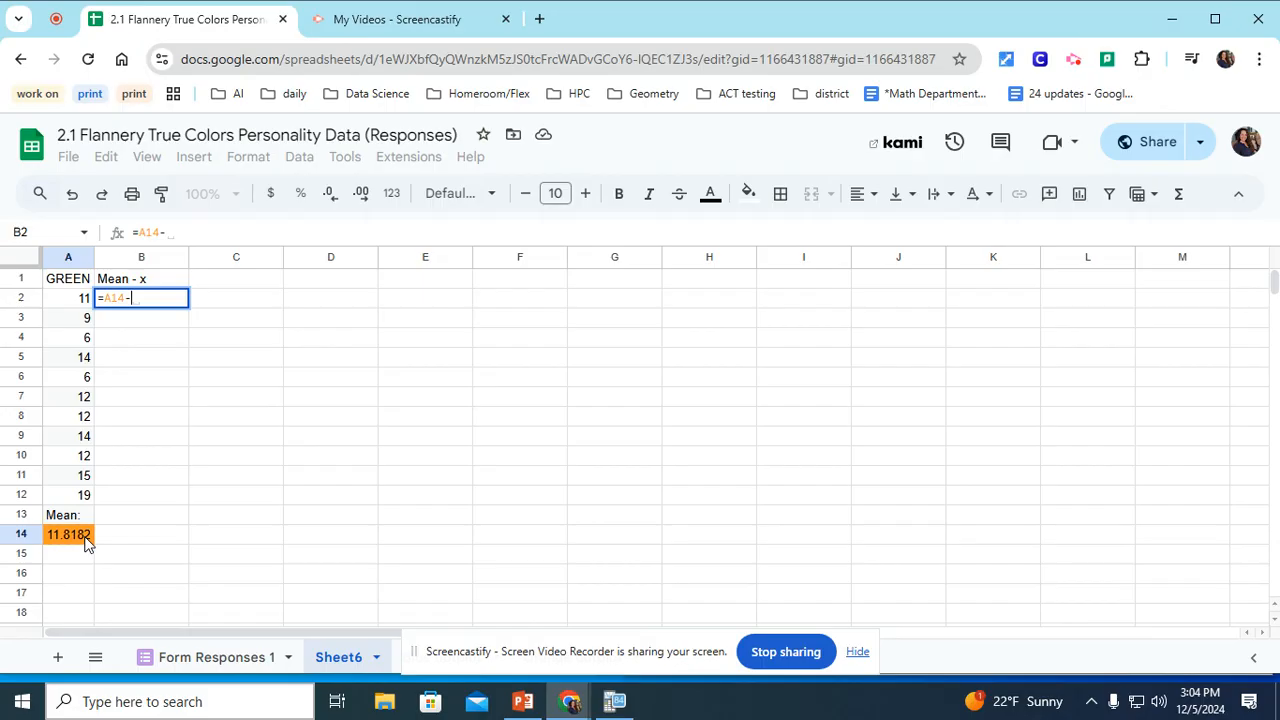
left_click(87, 305)
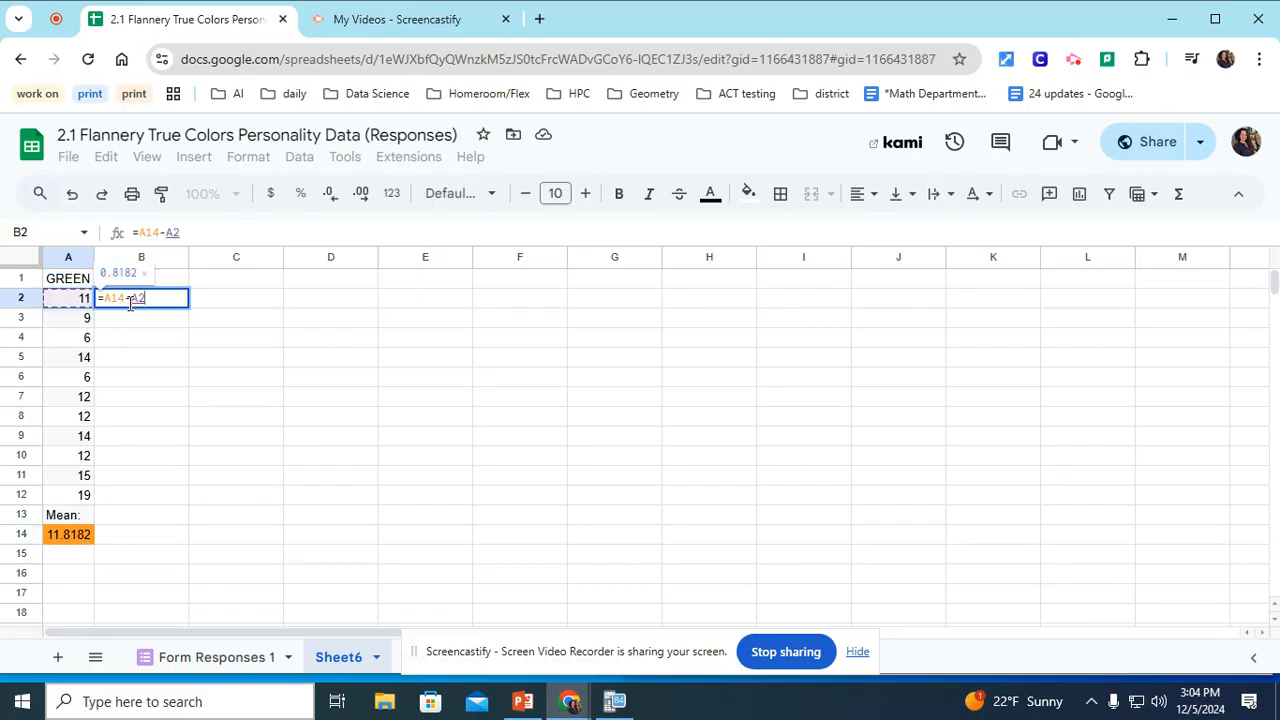
key("Return")
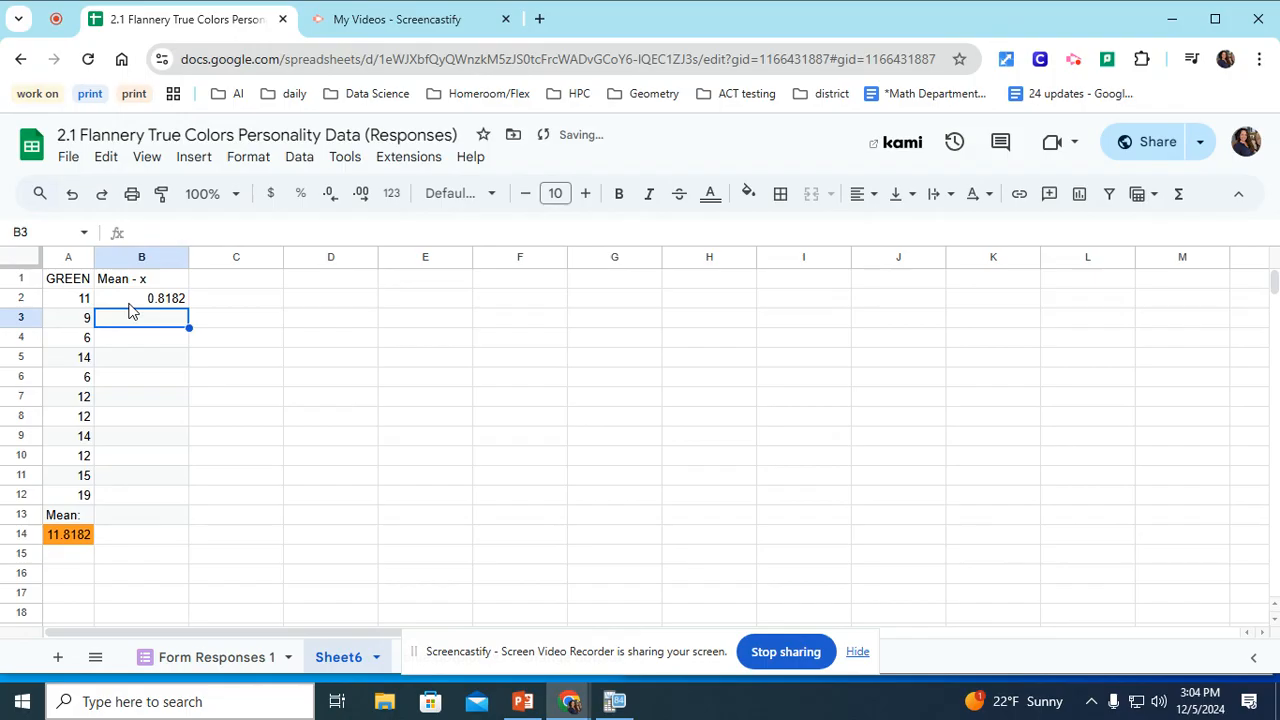
Fill the B2 formula down to B12 and accept the suggested absolute-reference correction =$A$14-A2 for the range
left_click(163, 300)
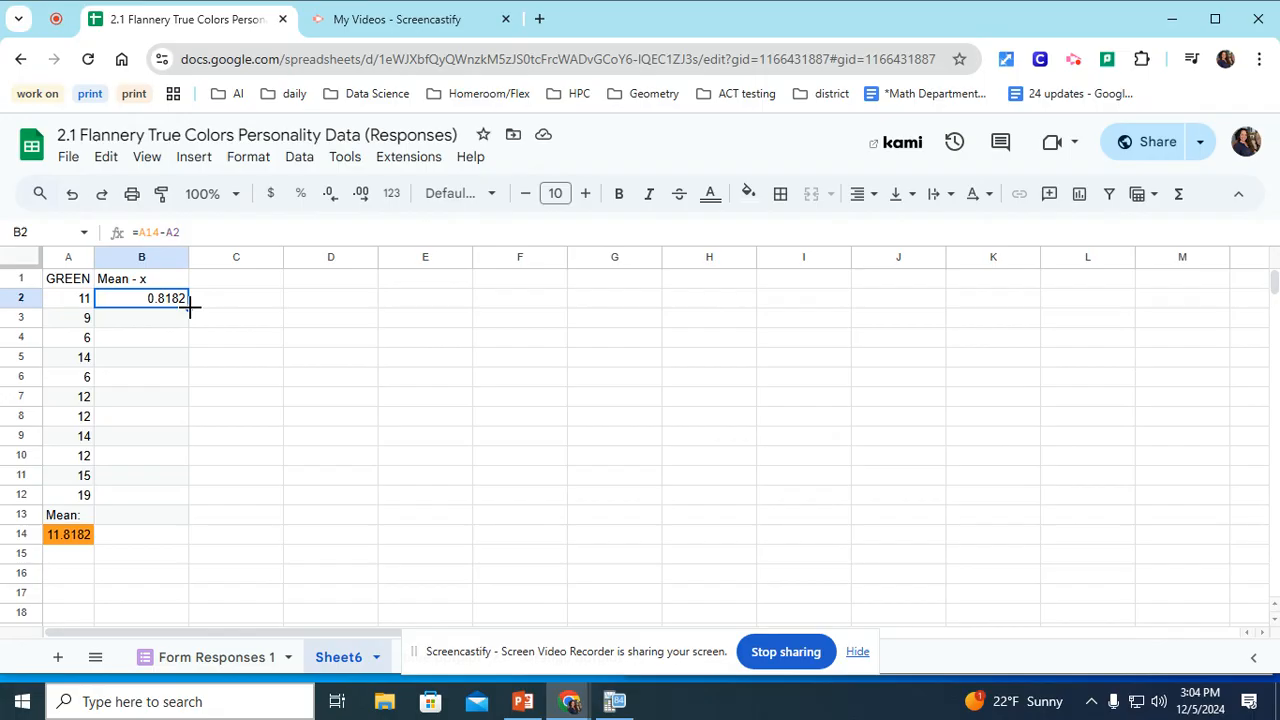
left_click_drag(190, 308, 181, 487)
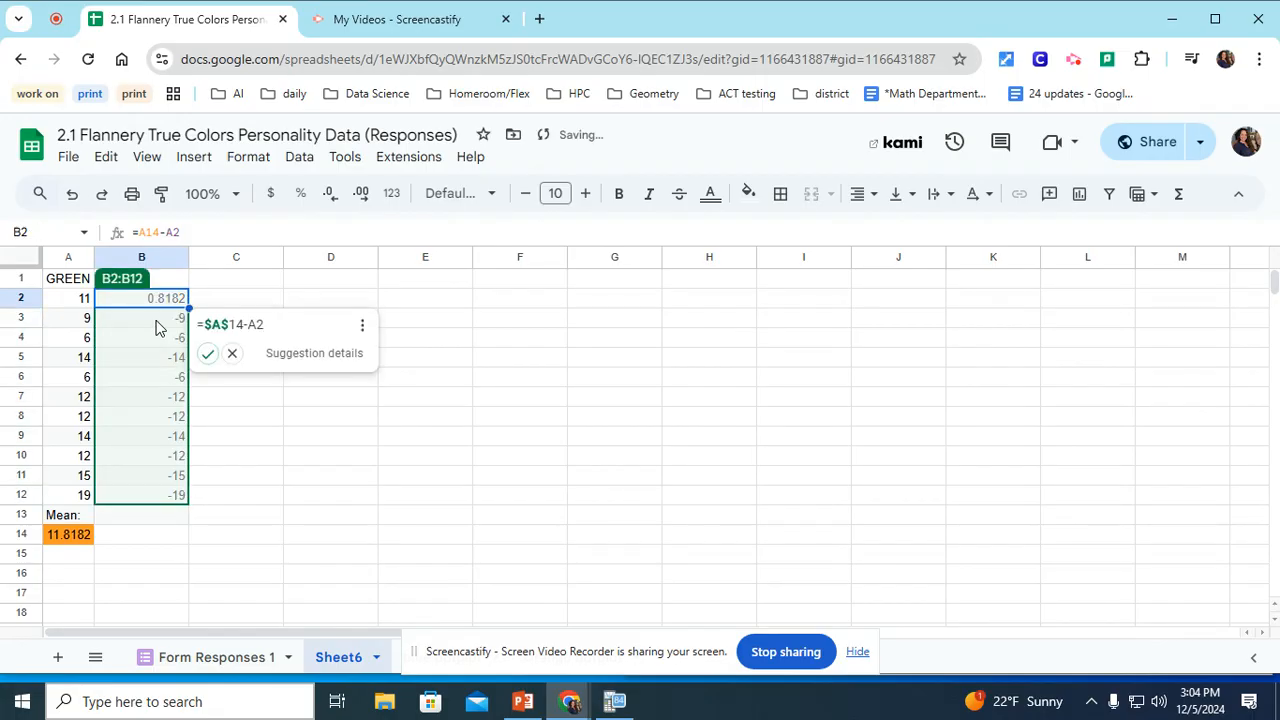
left_click(156, 326)
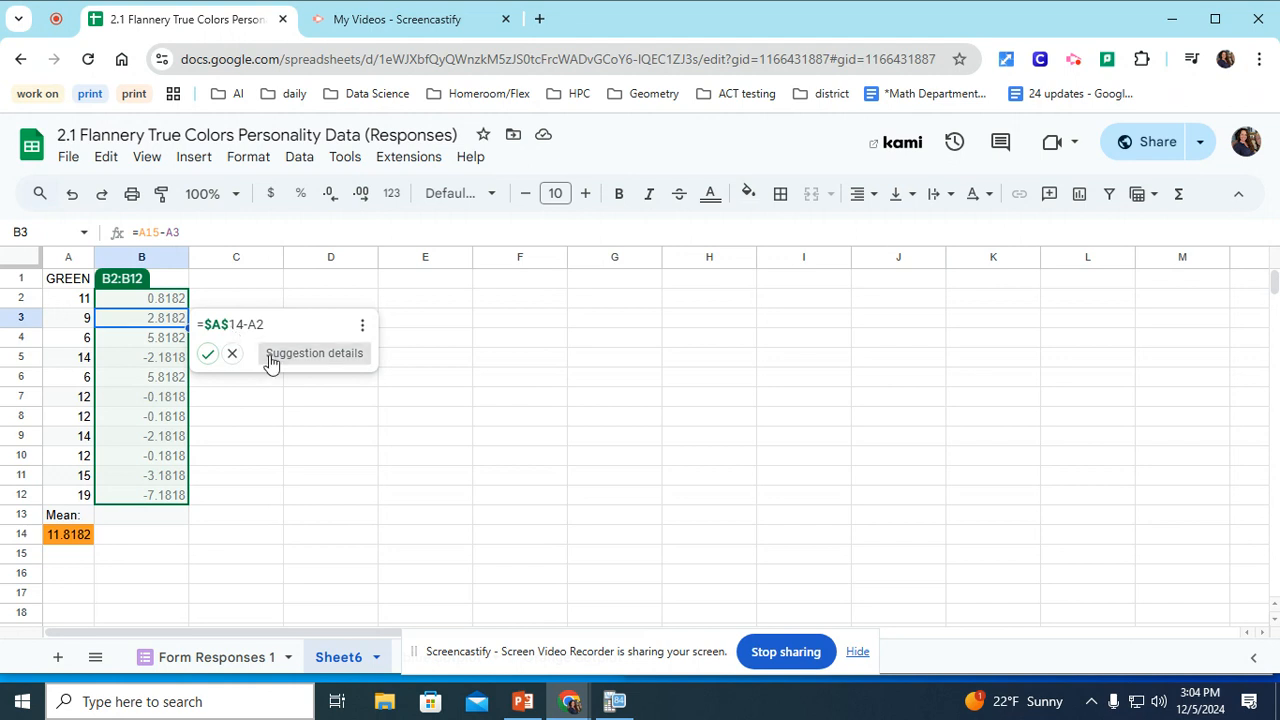
left_click(208, 356)
Examine the dollar signs in B2's formula and how each score in column A relates to the mean in A14
left_click(168, 300)
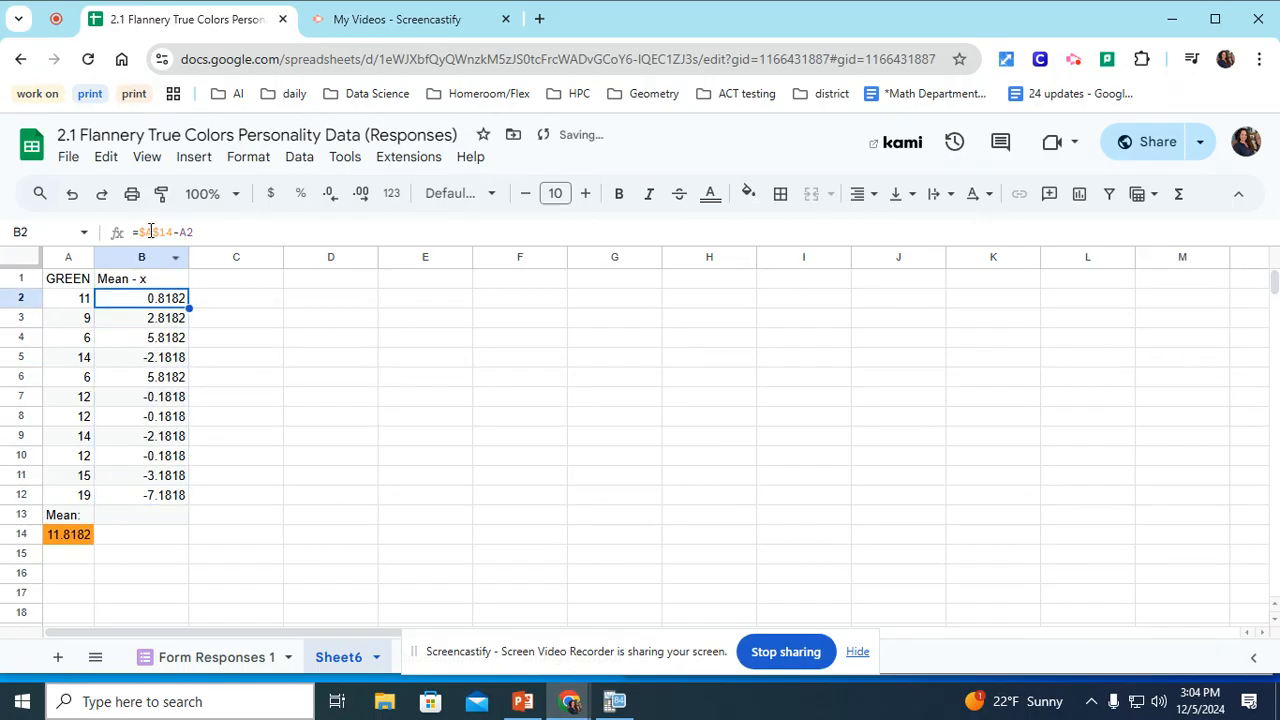
left_click_drag(146, 233, 140, 233)
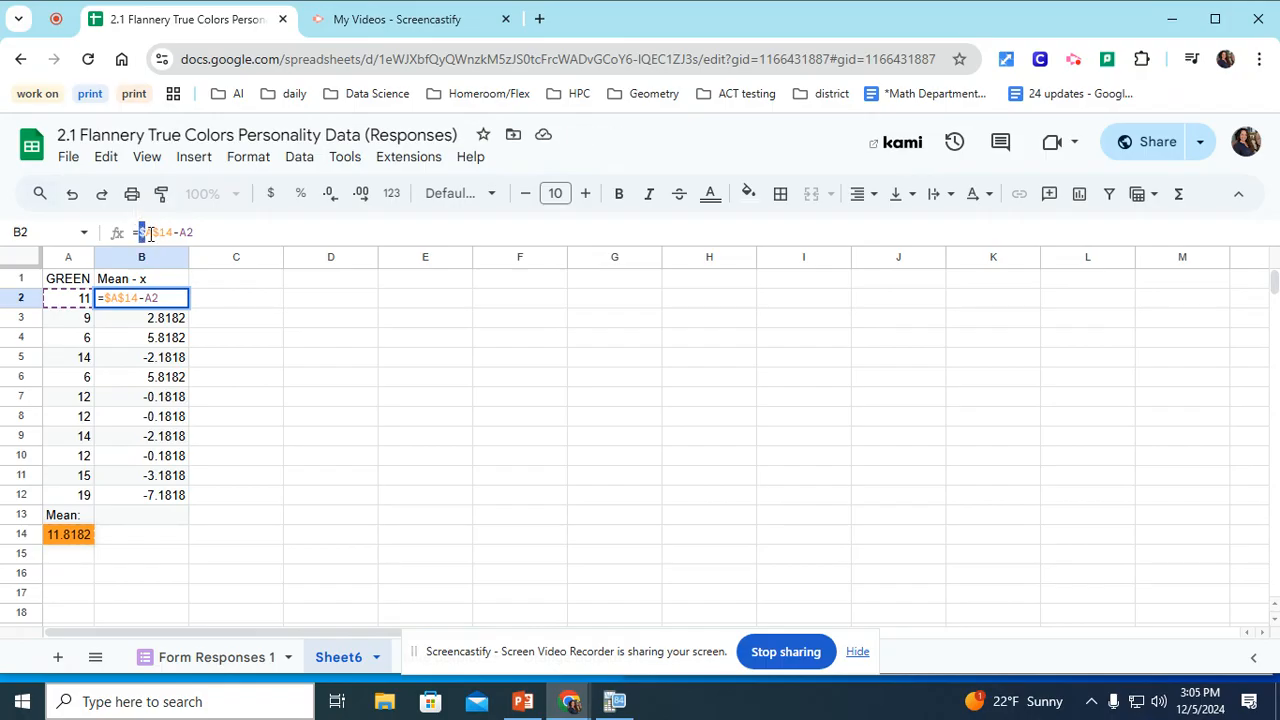
left_click(160, 233)
left_click_drag(158, 233, 152, 233)
key("Return")
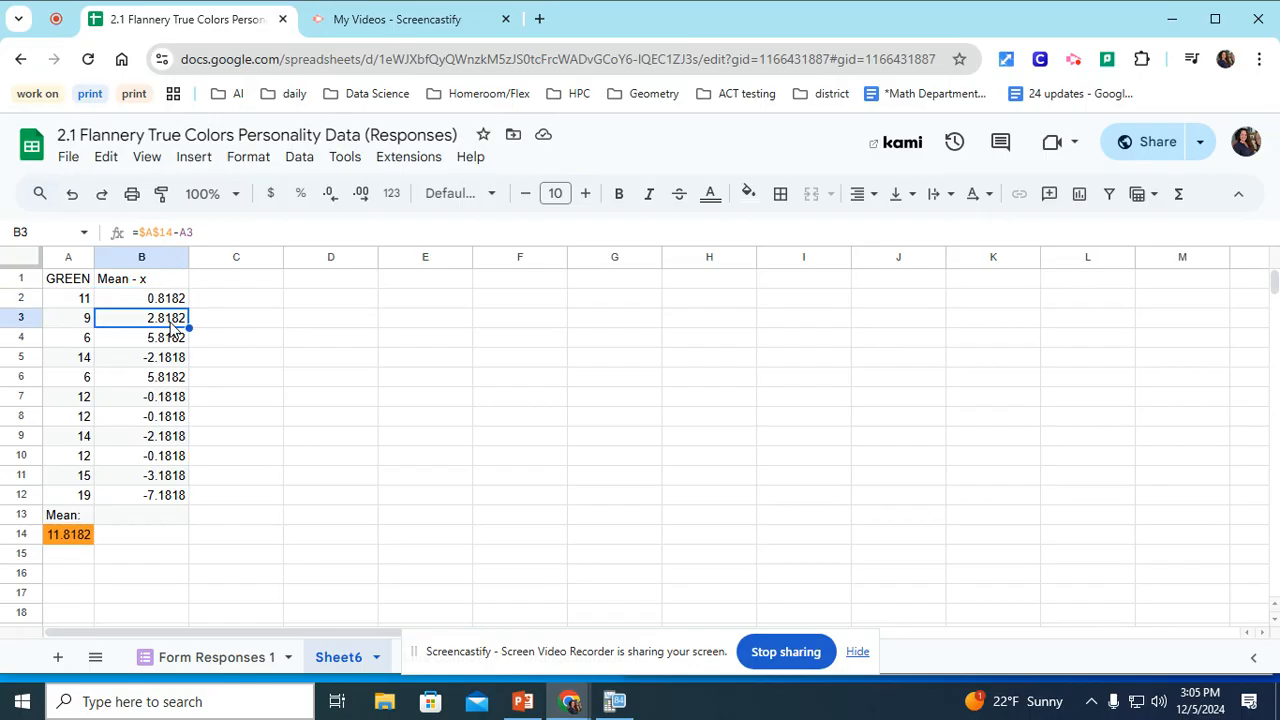
left_click(78, 540)
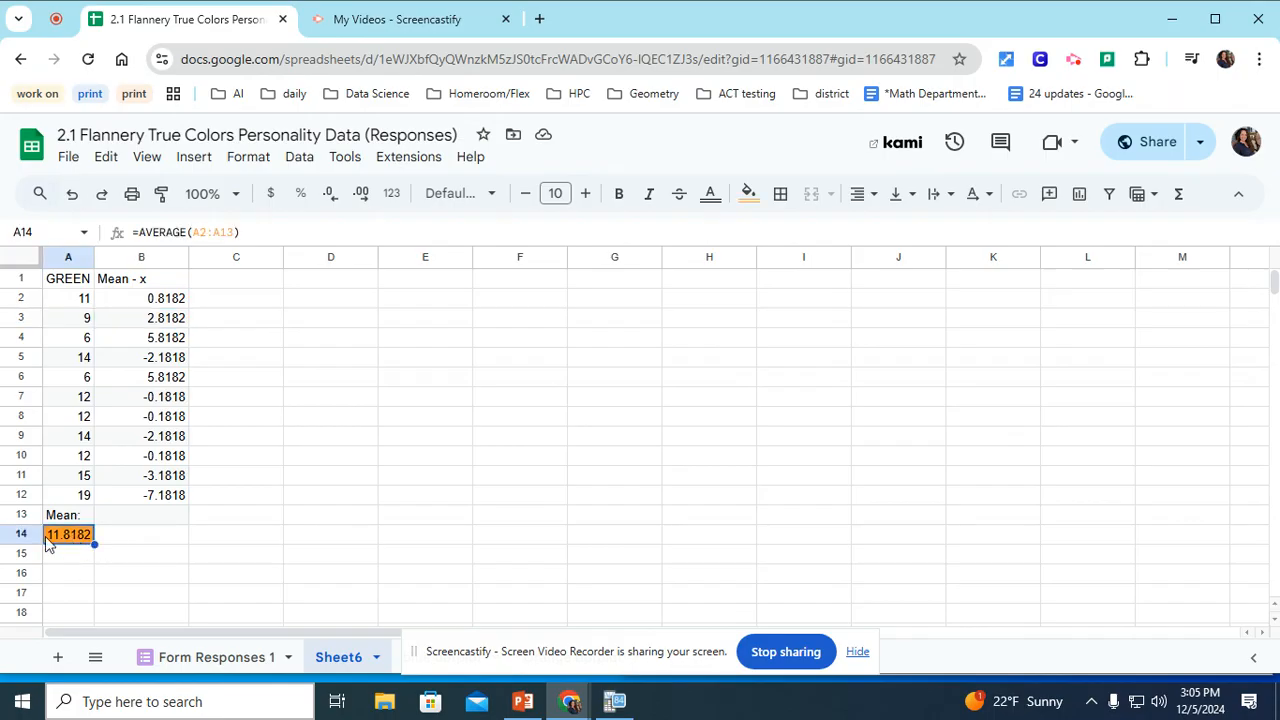
left_click(88, 320)
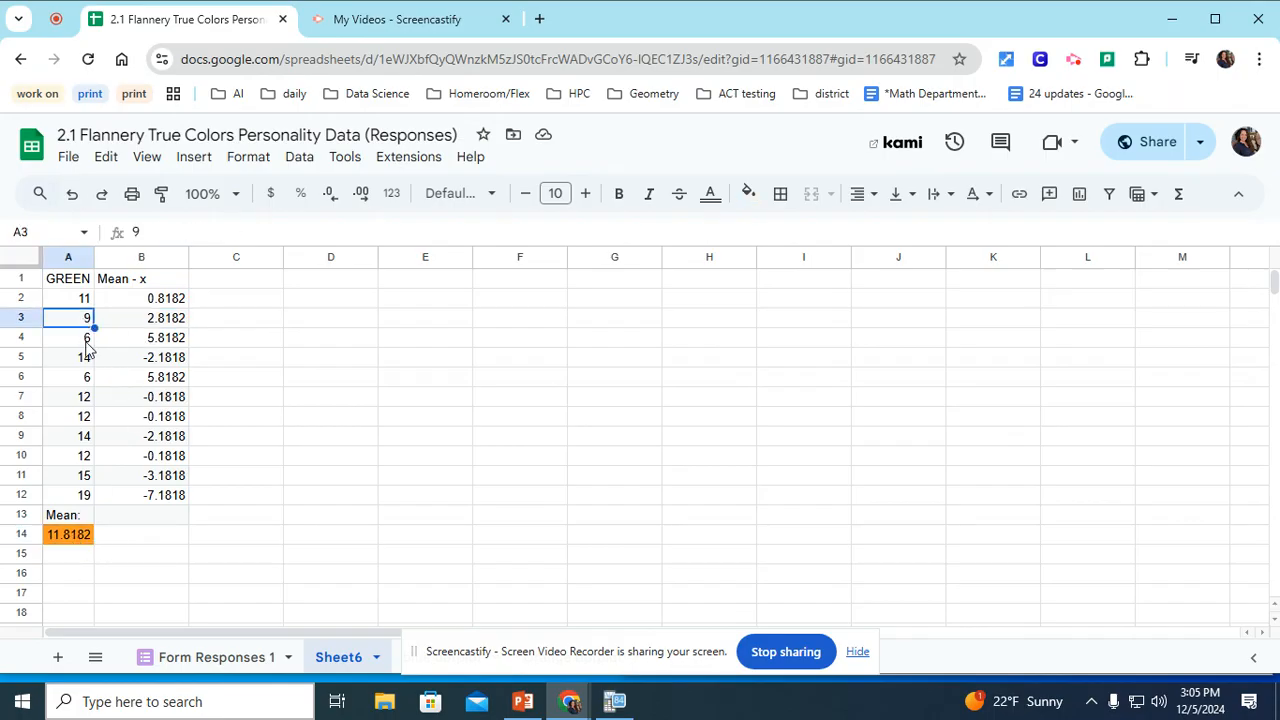
left_click(86, 538)
left_click(81, 339)
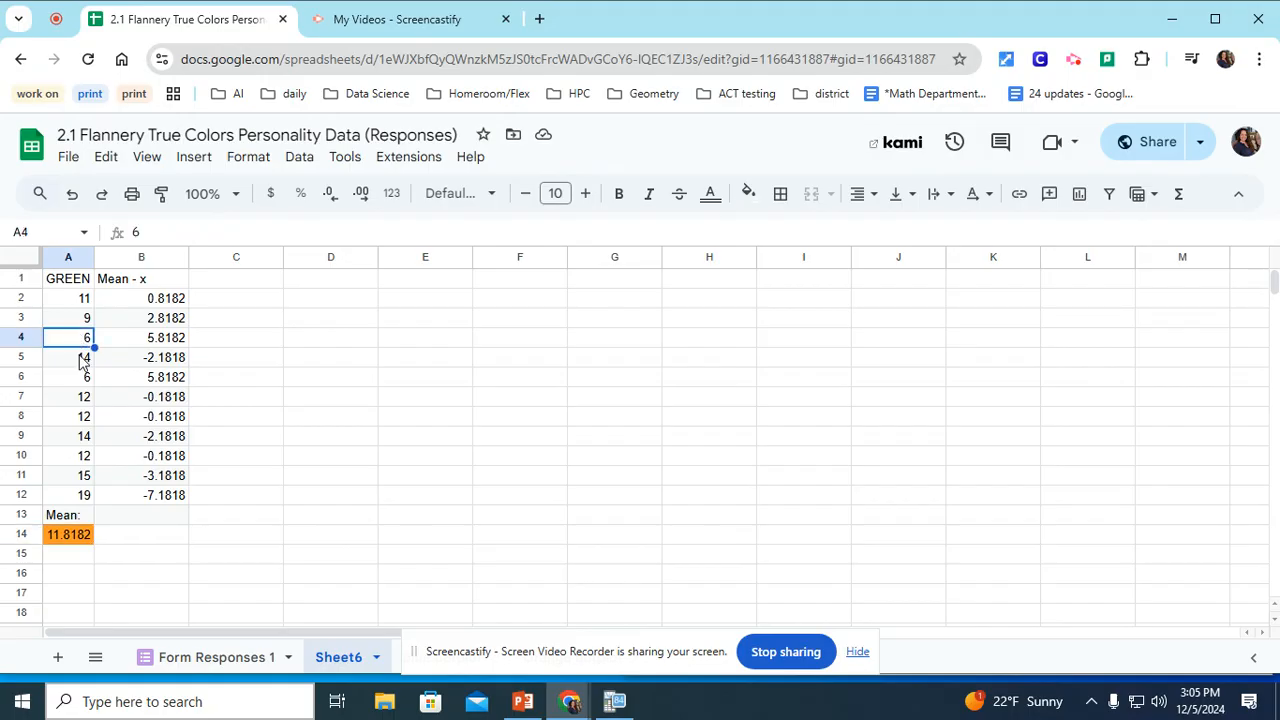
left_click(87, 540)
left_click(86, 377)
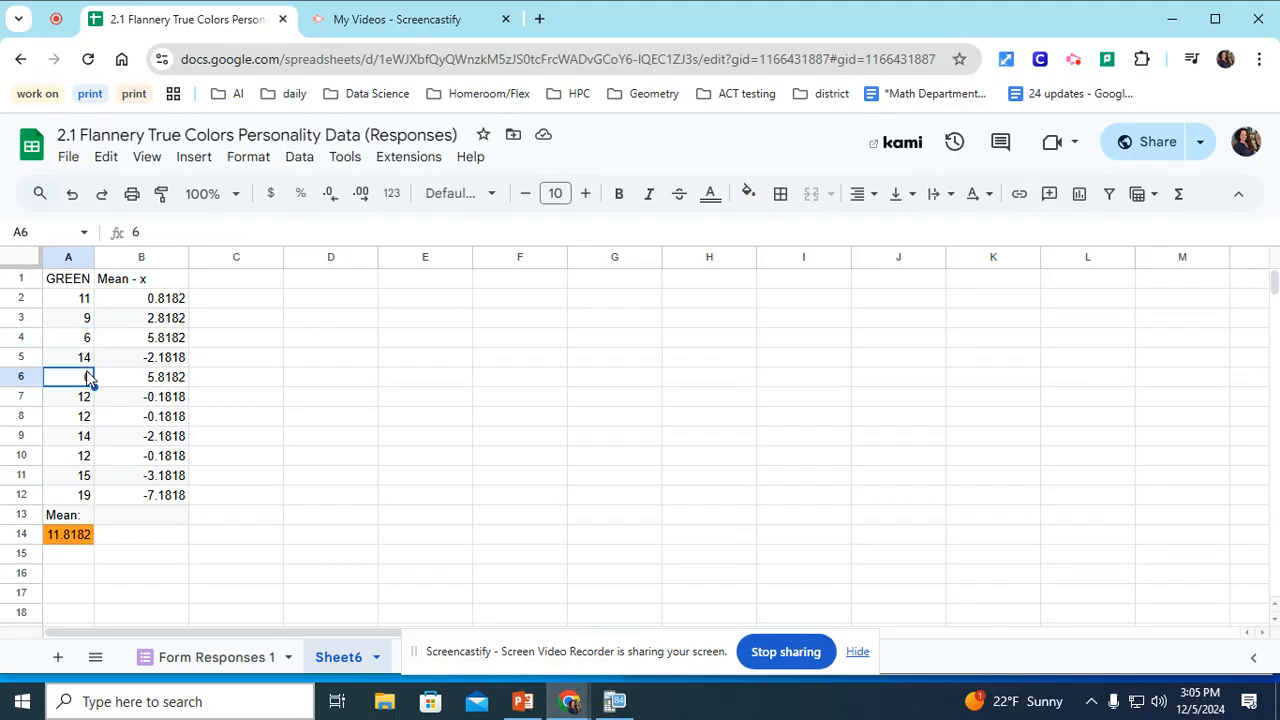
Examine the average formula in A14 and the absolute reference $A$14 within B2's formula
left_click(79, 538)
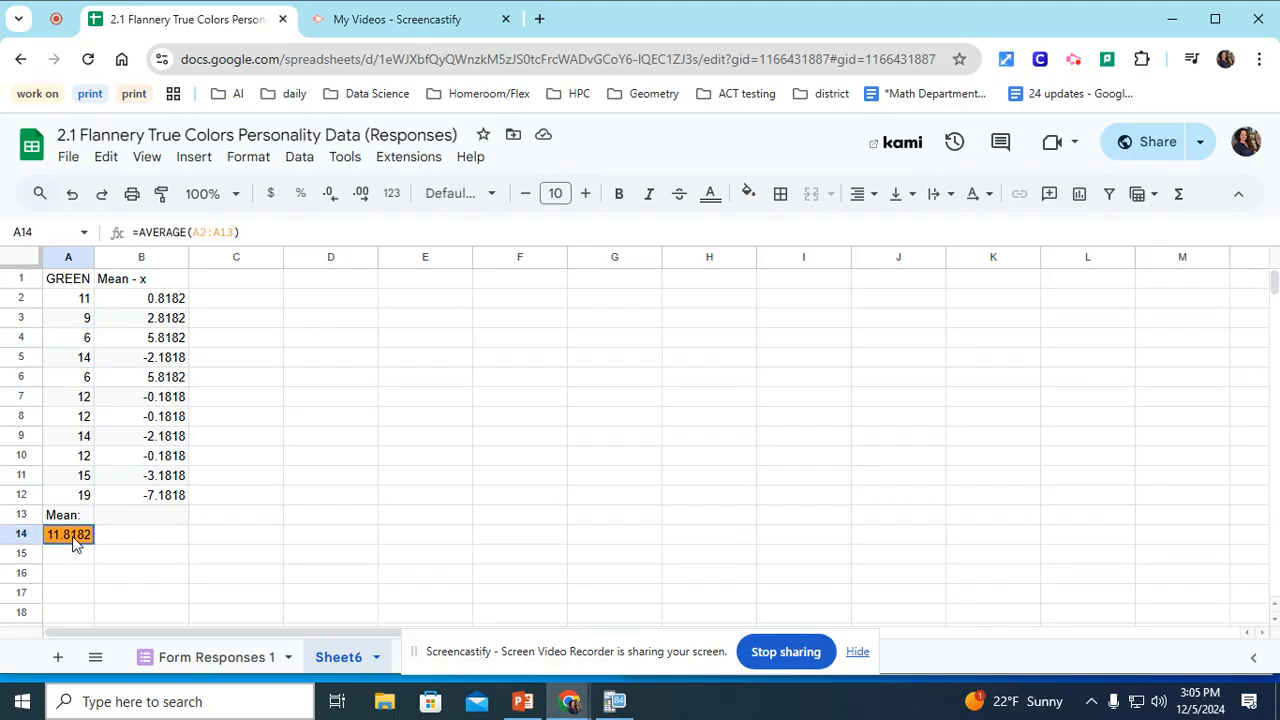
left_click(162, 300)
left_click_drag(177, 231, 137, 231)
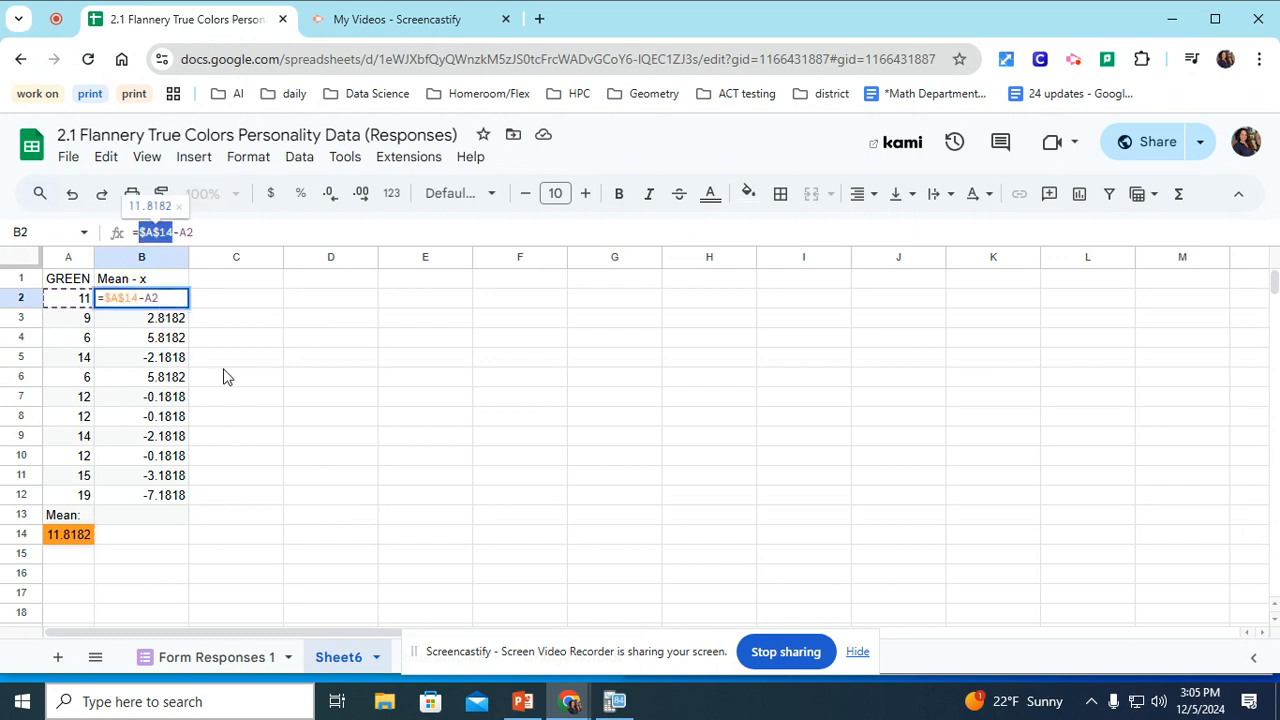
left_click(144, 233)
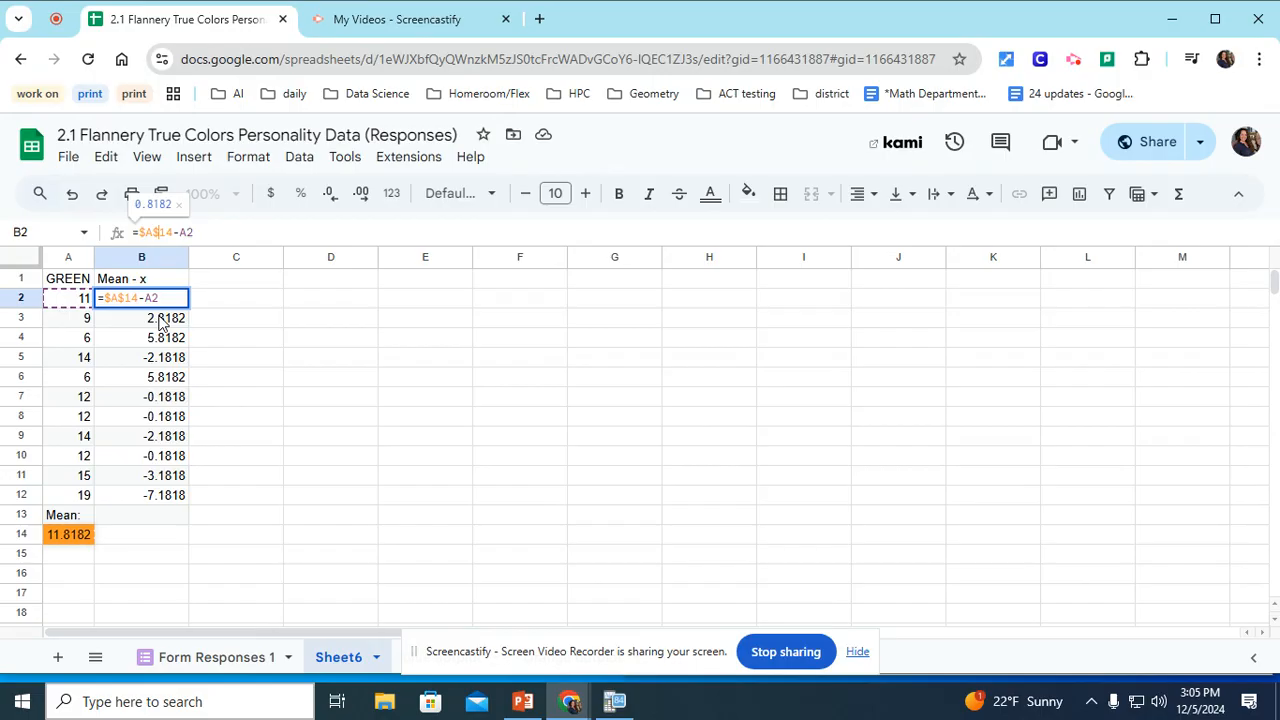
key("Return")
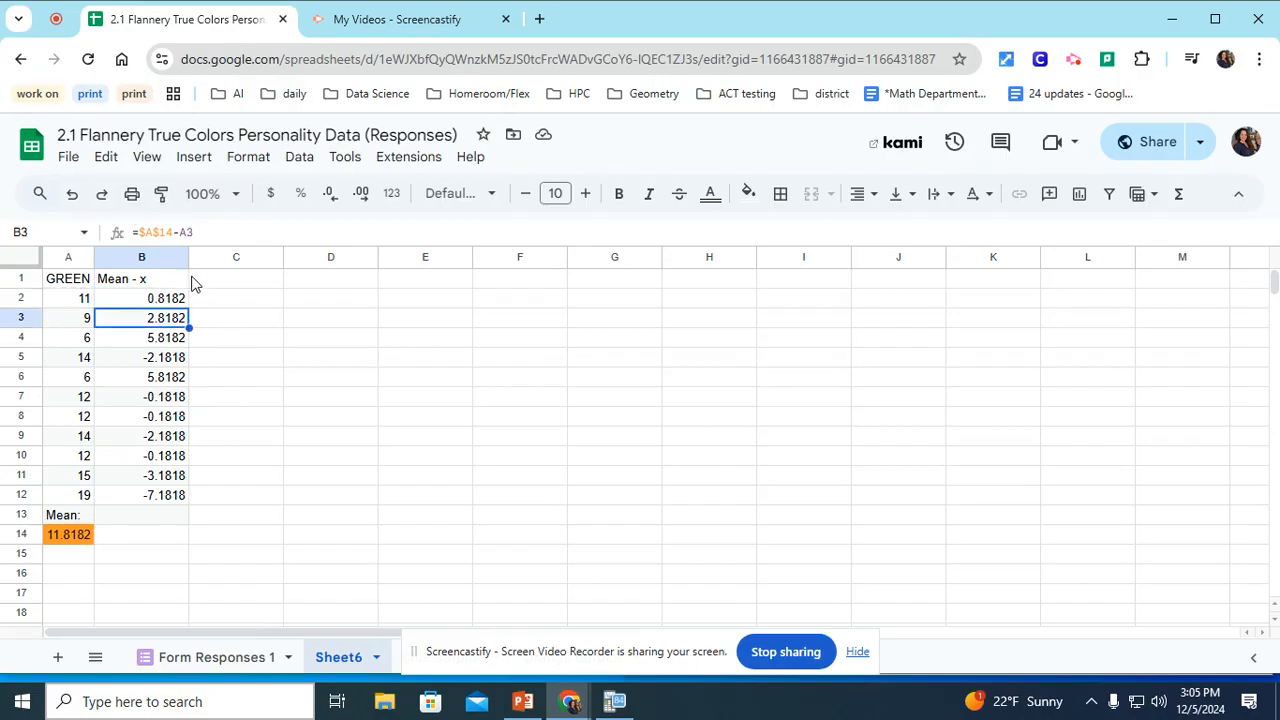
Enter the column heading "I mean - x I" in C1 for the absolute deviations
left_click(216, 281)
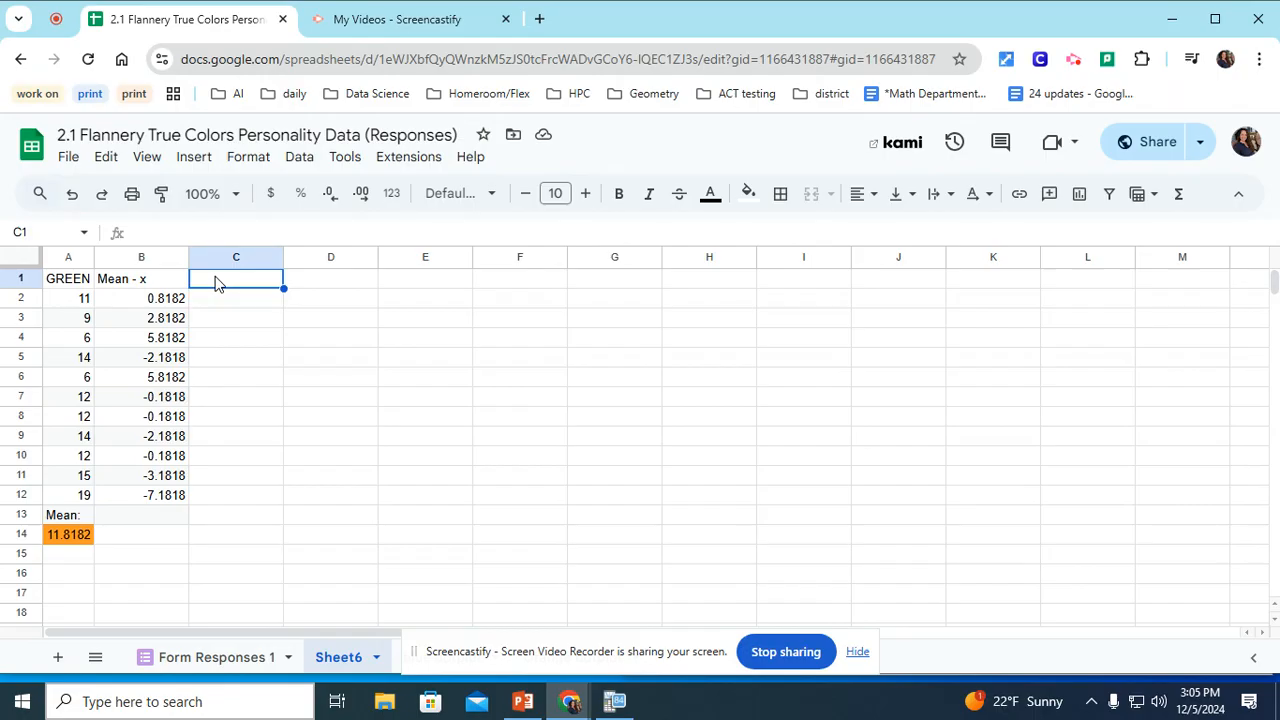
double_click(216, 281)
type("I mean - x")
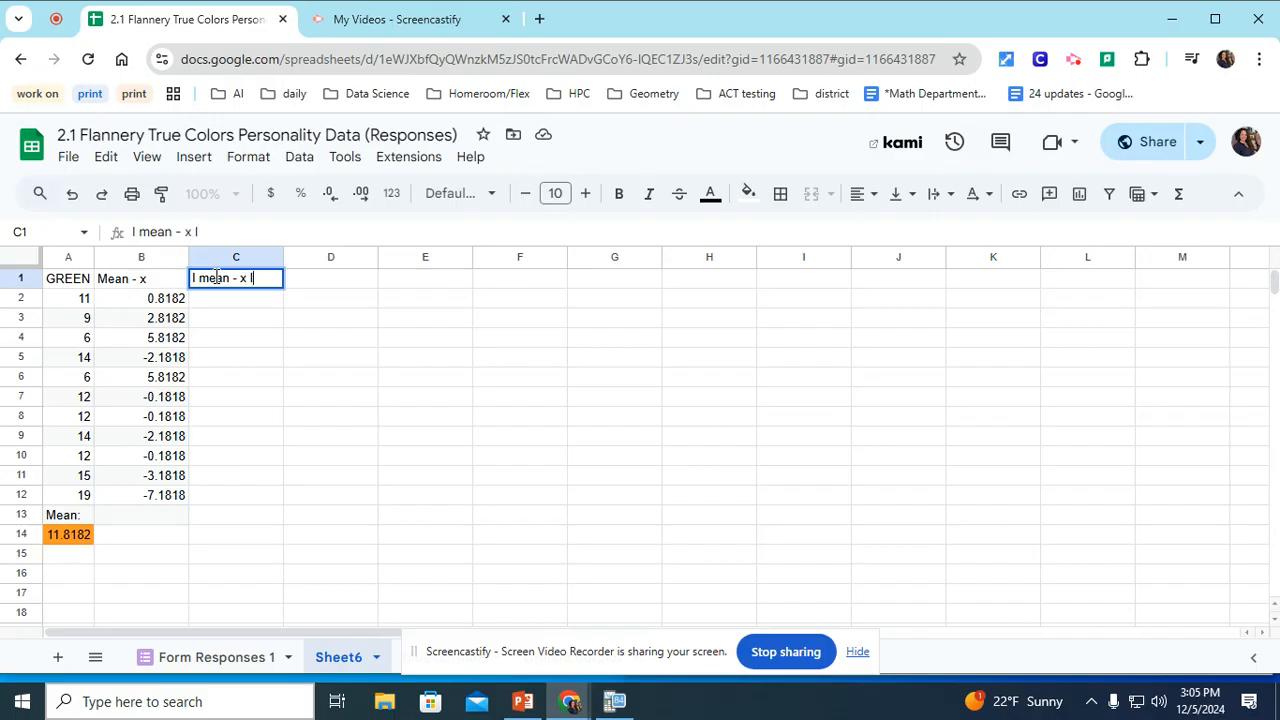
type(" I")
Enter the formula =ABS(B2) in C2 to get the absolute value of the first deviation
left_click(237, 301)
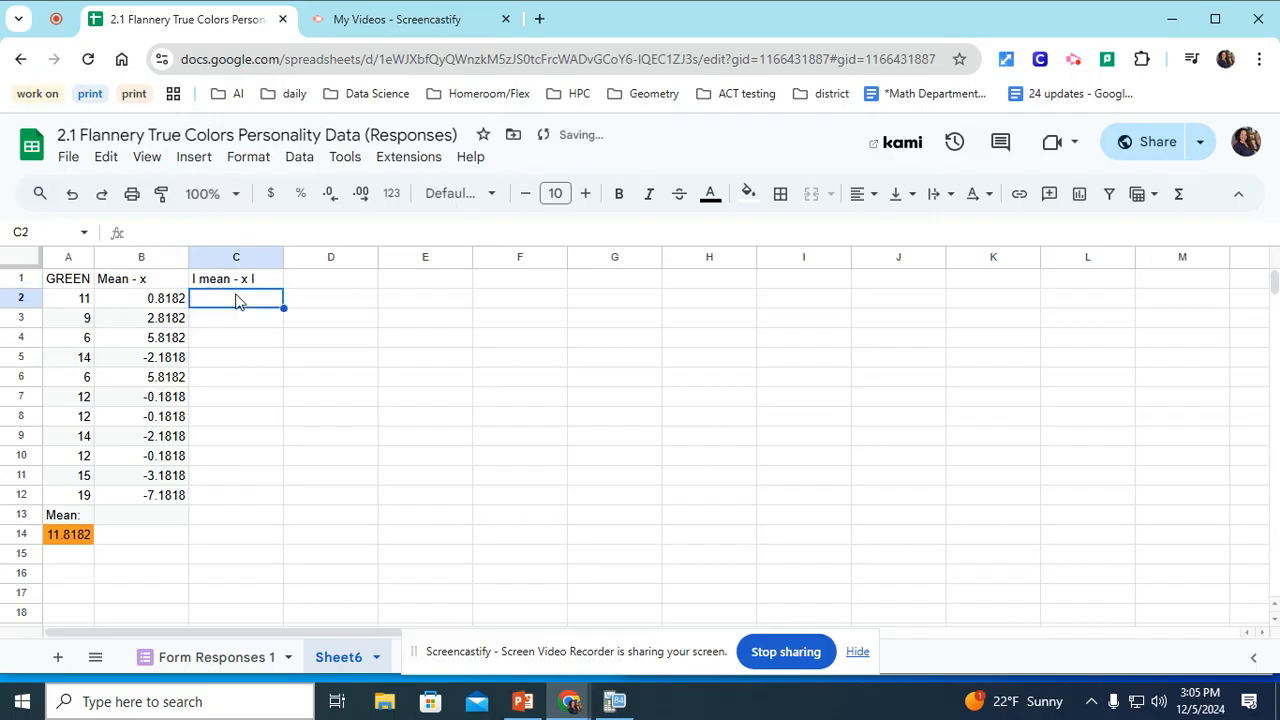
type("=a")
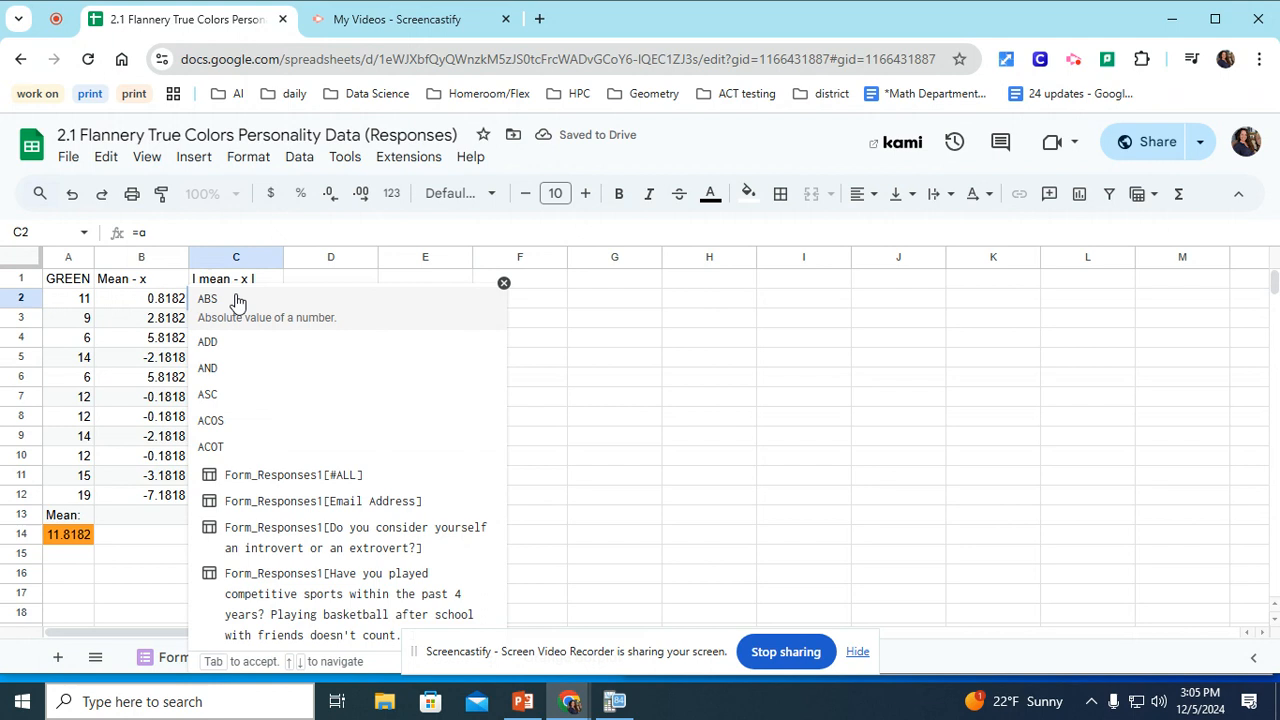
type("bs")
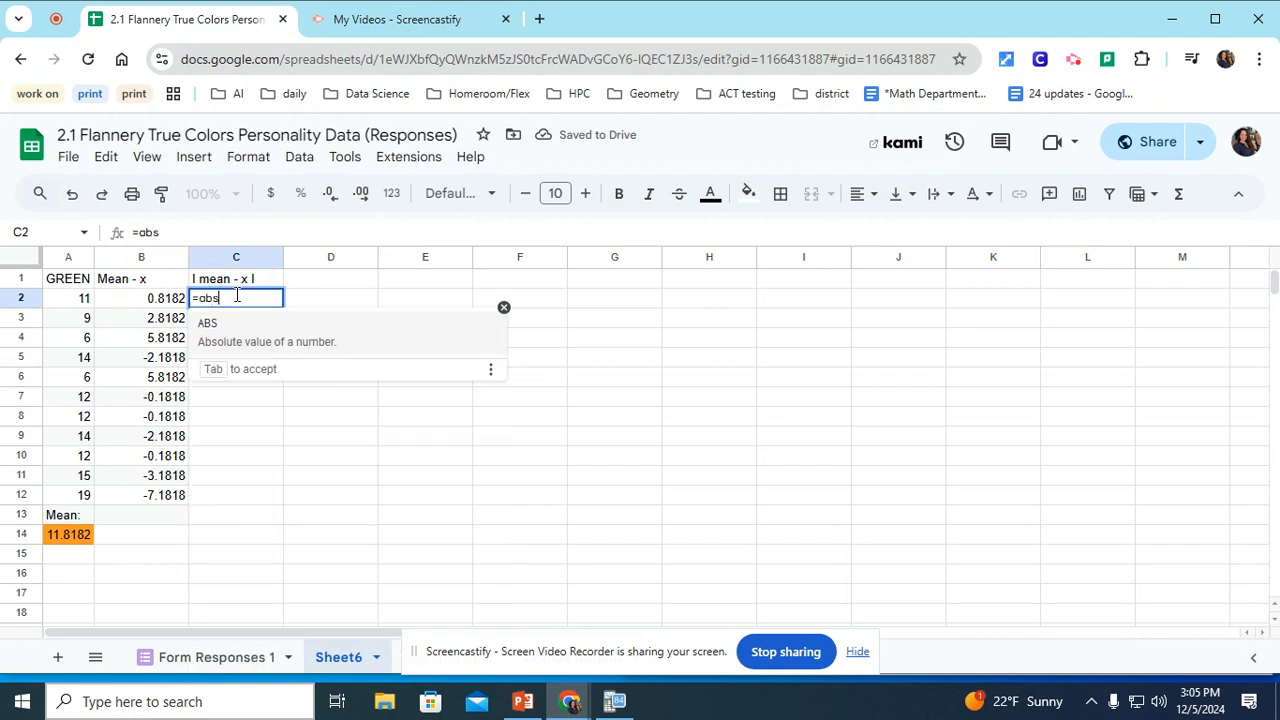
left_click(233, 347)
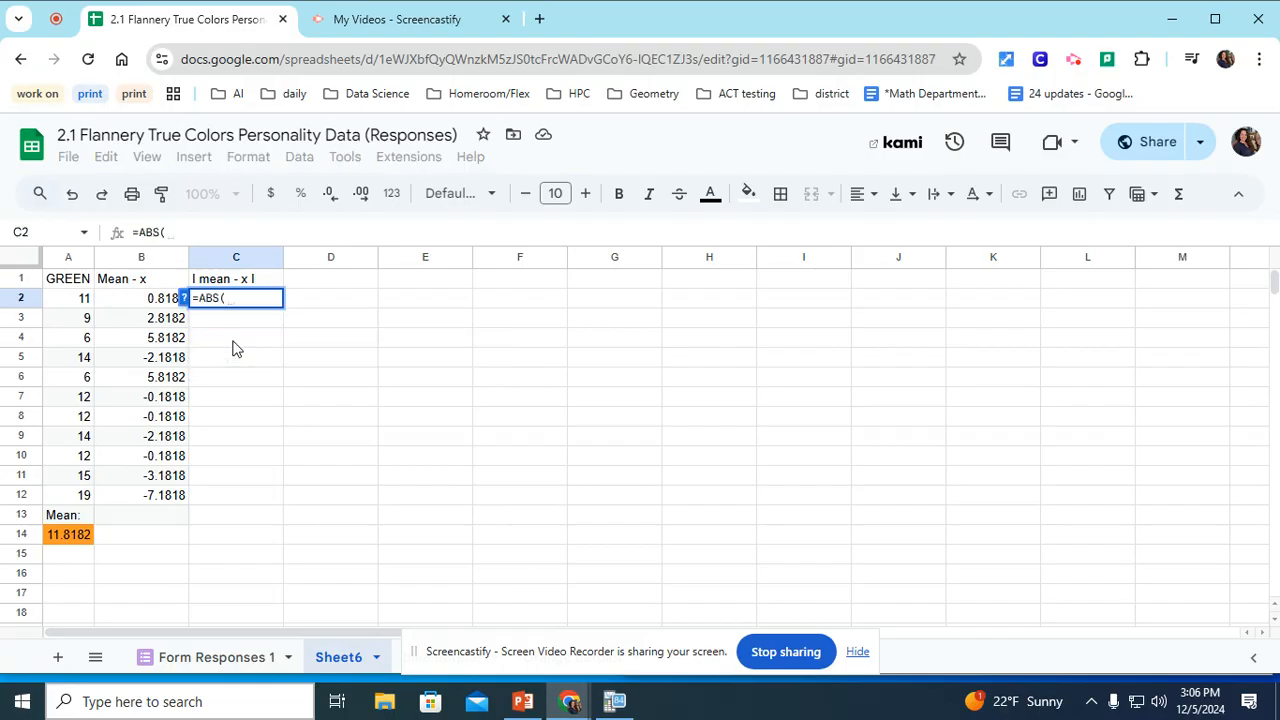
left_click(150, 300)
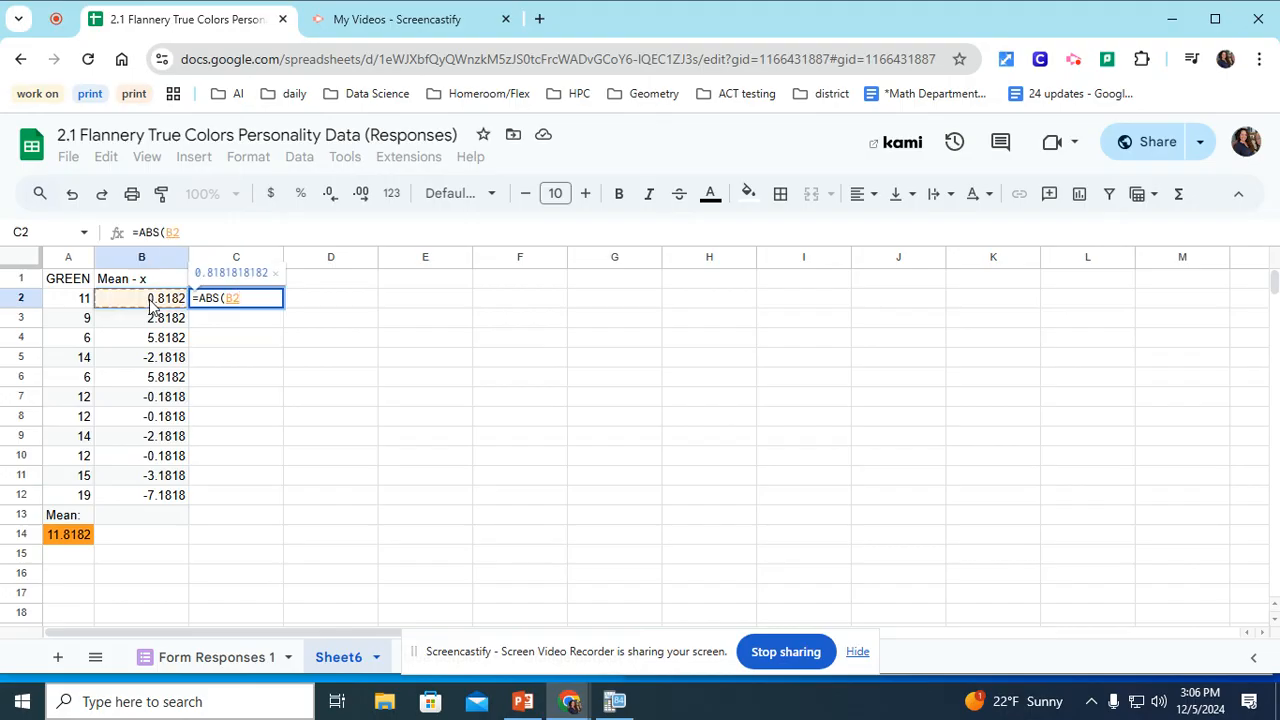
key("Return")
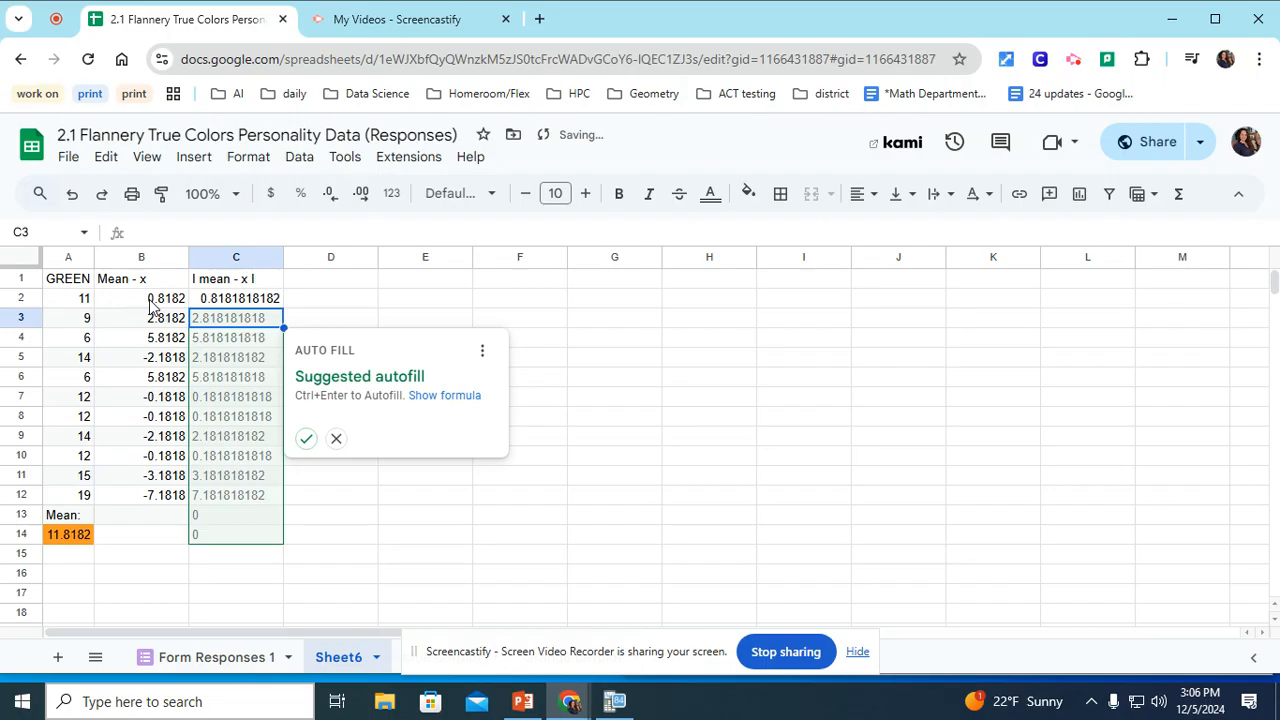
Accept the suggested autofill of the absolute value formula down column C and clear the surplus cells C13:C14
left_click(308, 441)
left_click_drag(271, 516, 270, 533)
key("Delete")
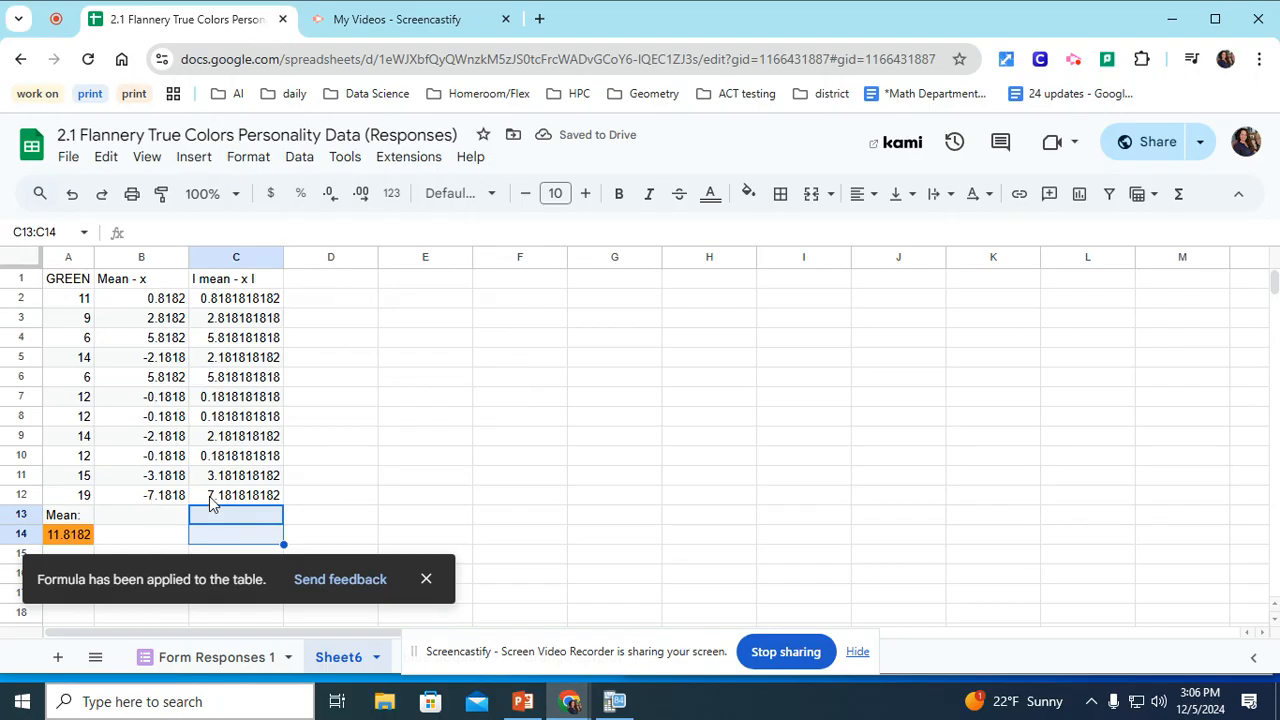
left_click(426, 579)
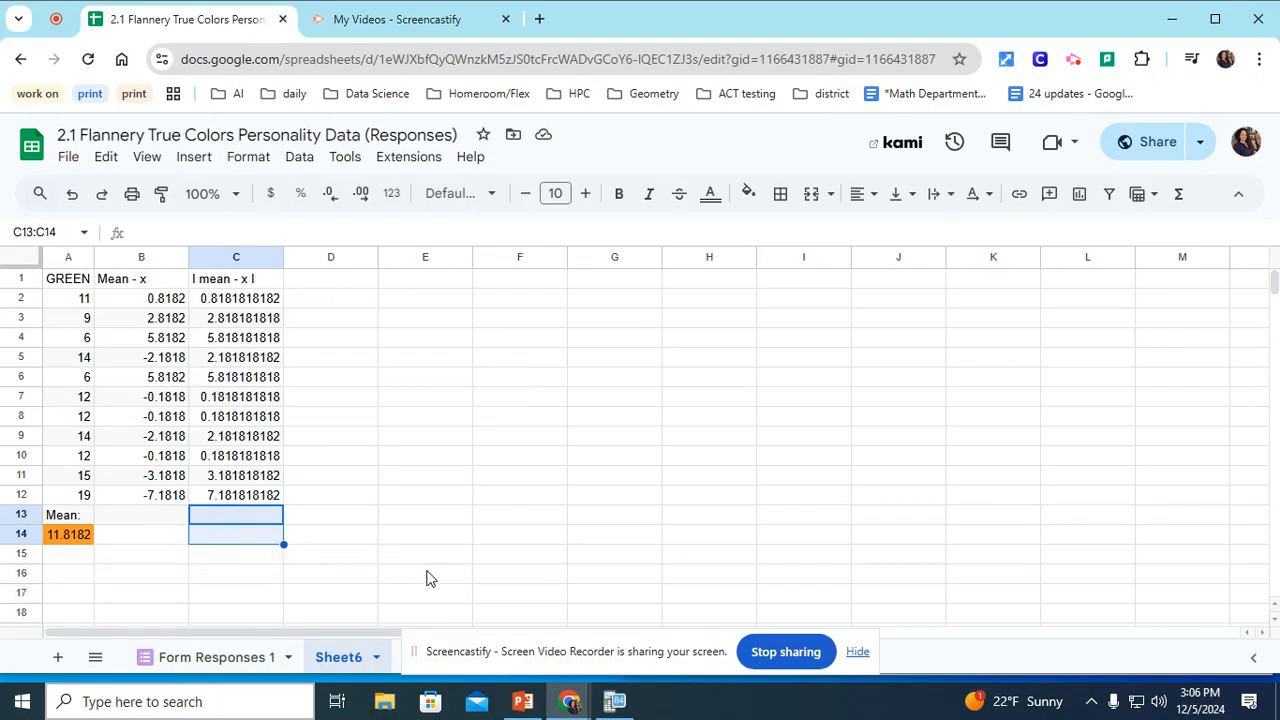
Enter the label "MAD:" in C13 below the absolute deviations
left_click(247, 523)
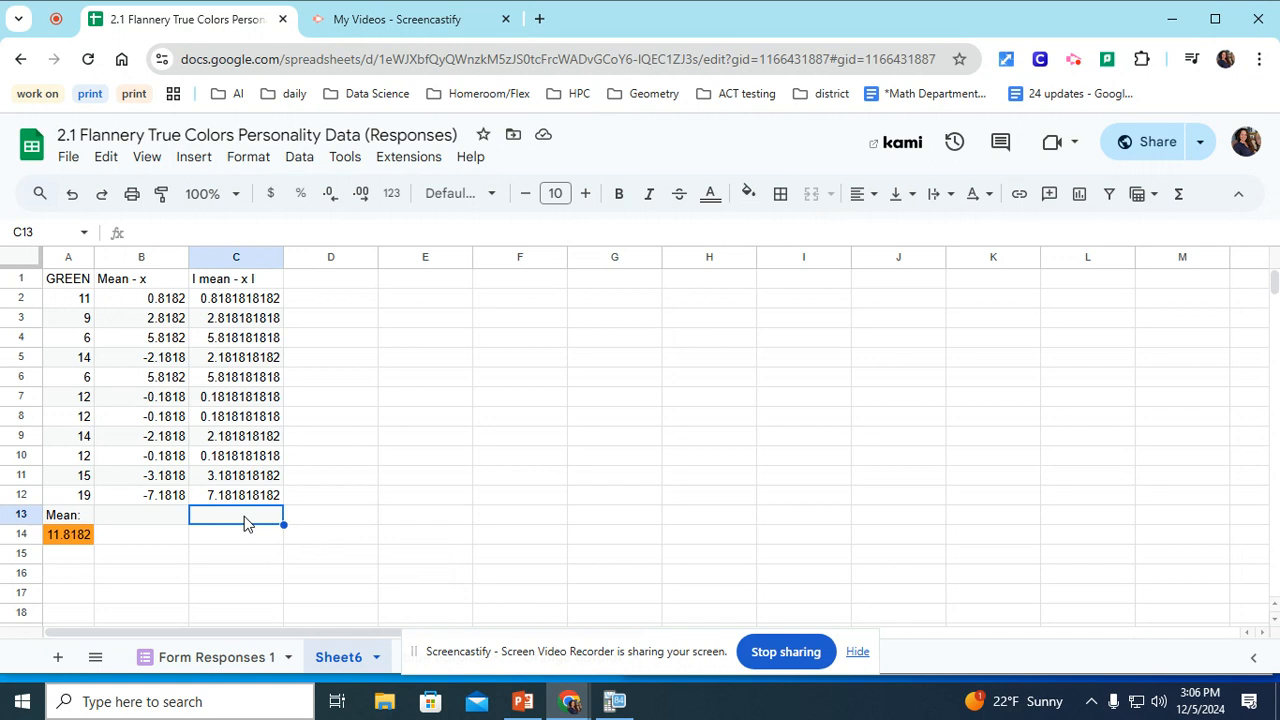
type("MAD:")
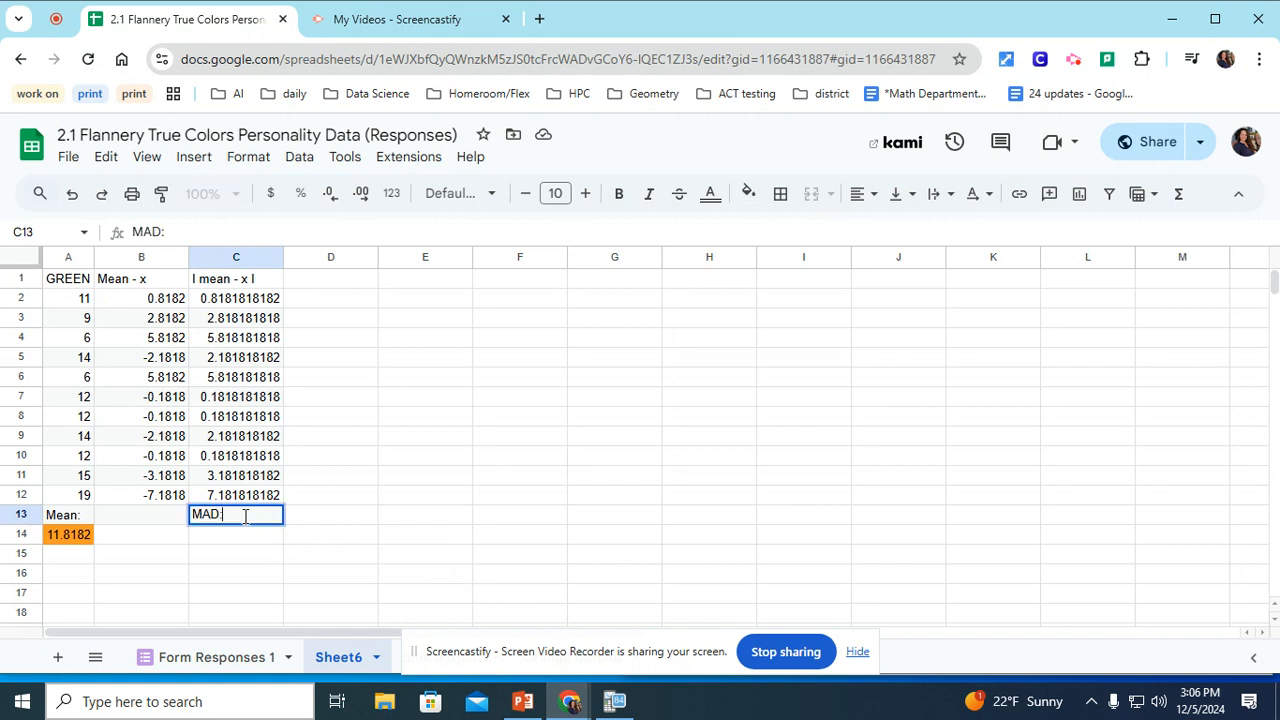
key("Return")
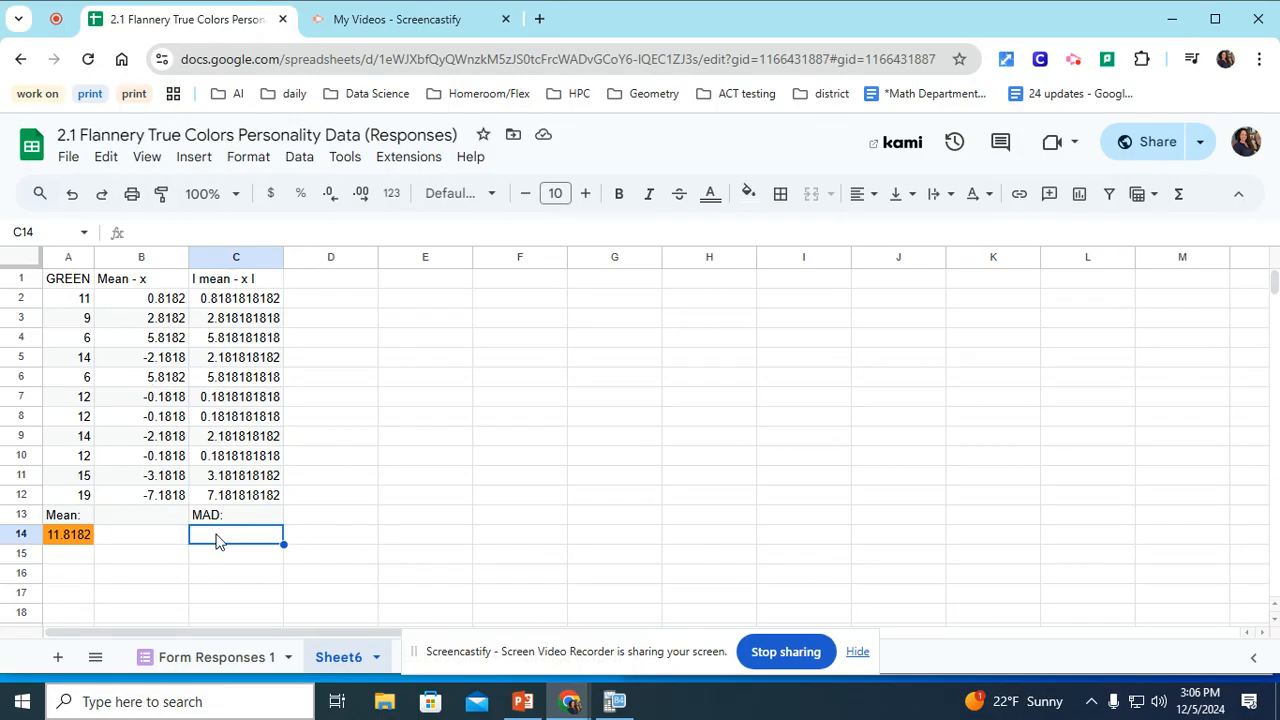
Enter the formula =AVERAGE(C2:C12) in C14 and check the range it covers
type("ave")
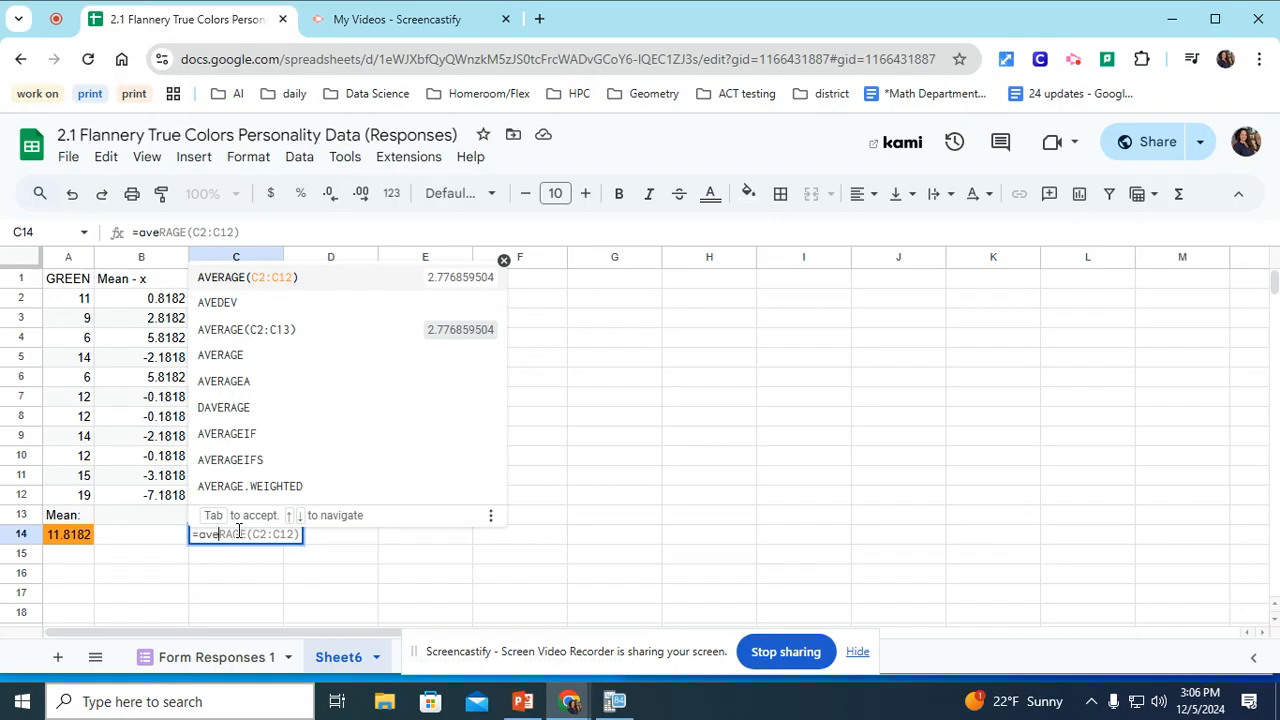
key("Tab")
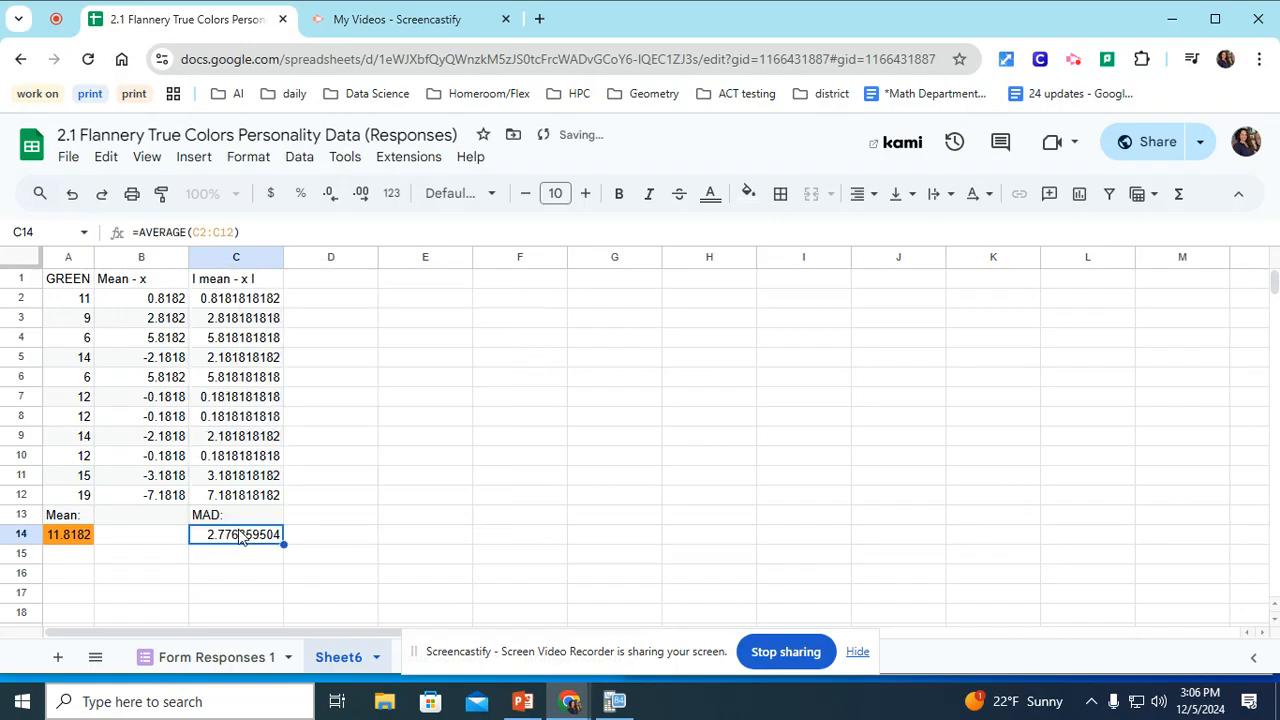
double_click(240, 537)
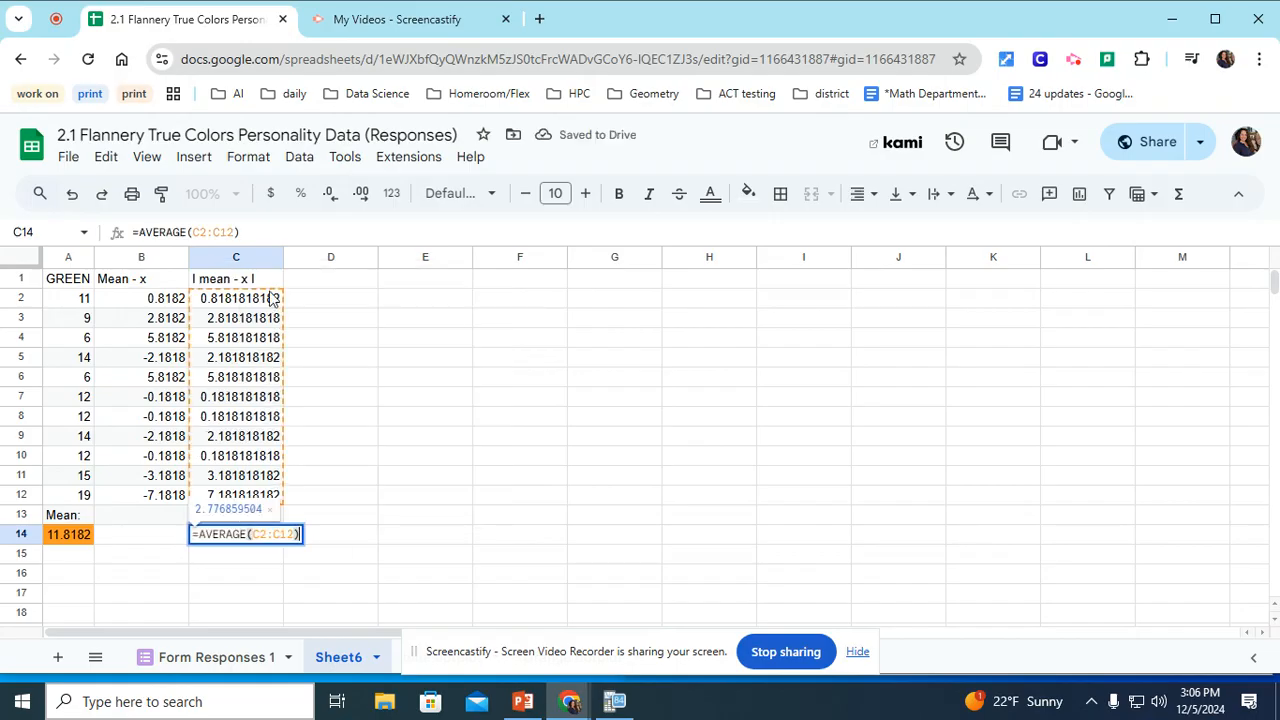
key("Return")
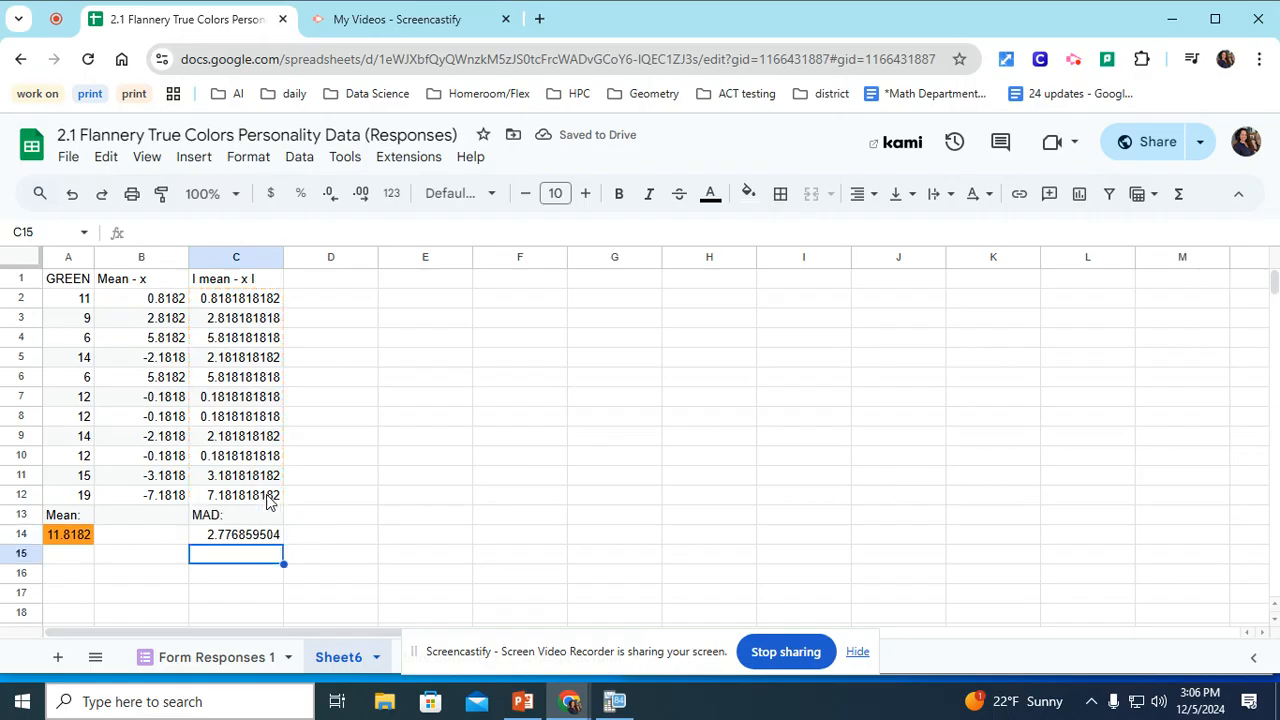
Highlight the MAD result cell C14 with a light blue fill
left_click(257, 533)
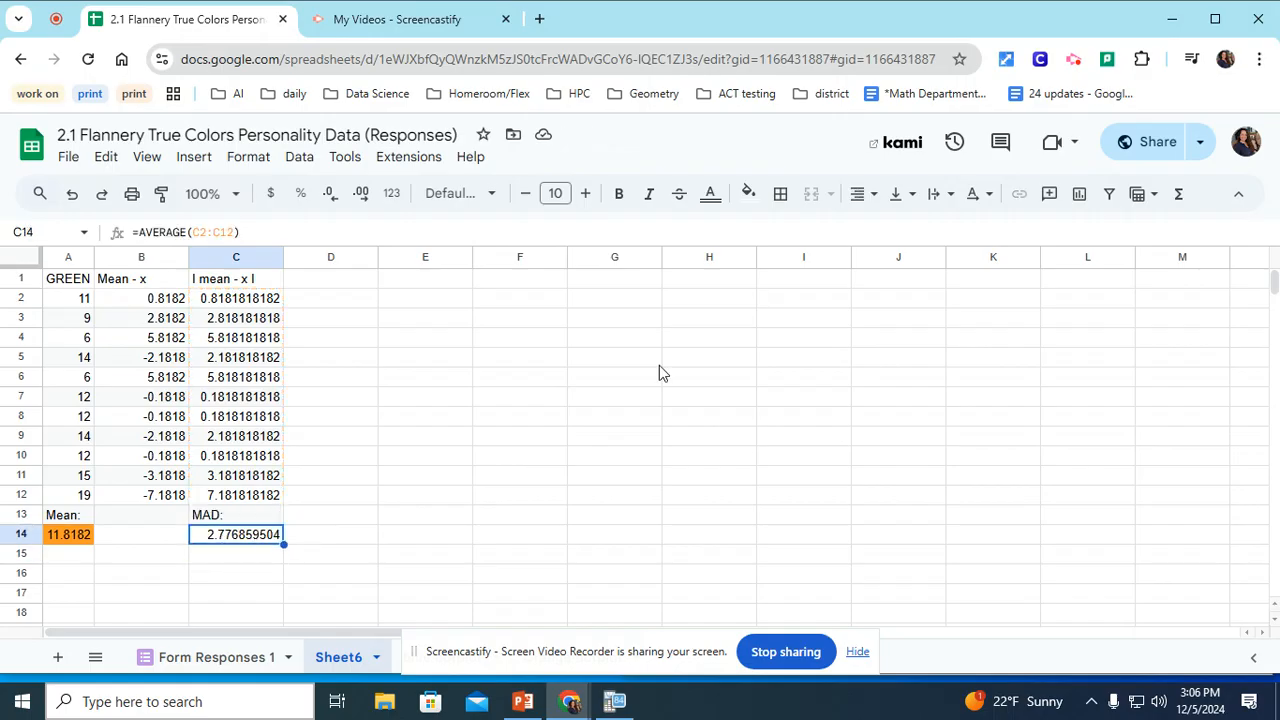
left_click(748, 193)
left_click(898, 321)
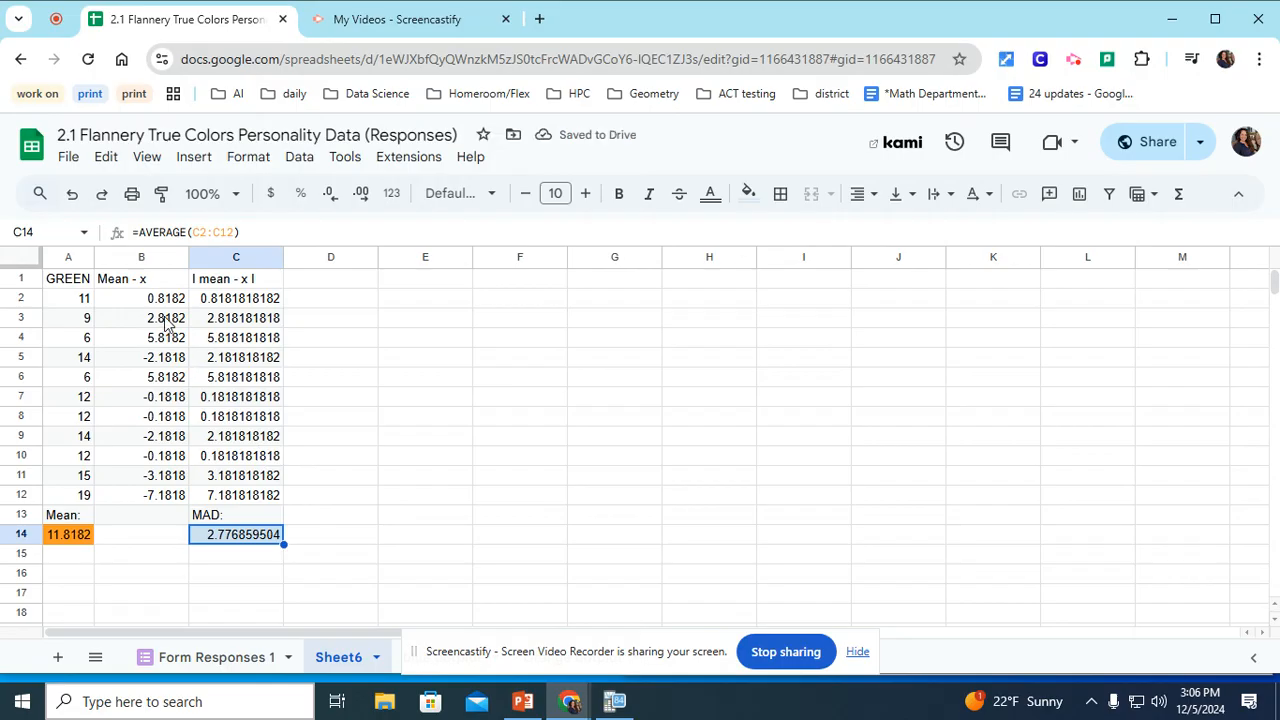
Format the numbers in columns B and C to show four decimal places
left_click_drag(120, 258, 236, 258)
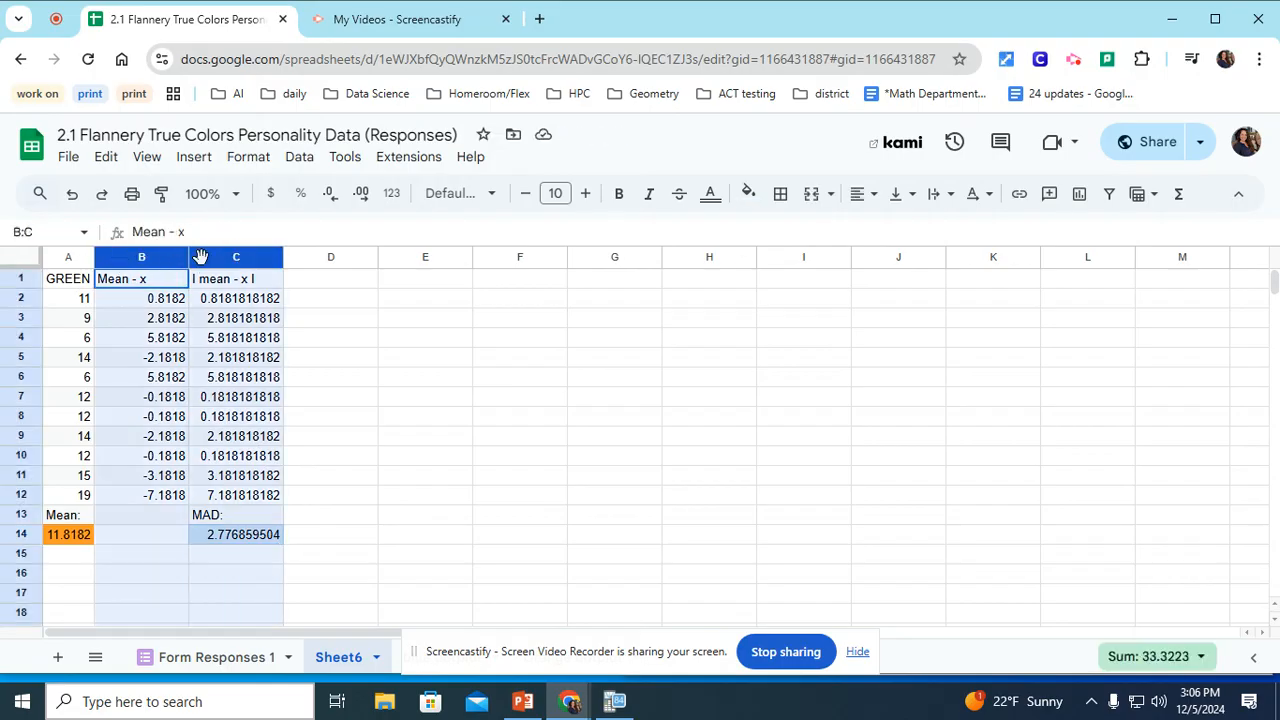
left_click(331, 196)
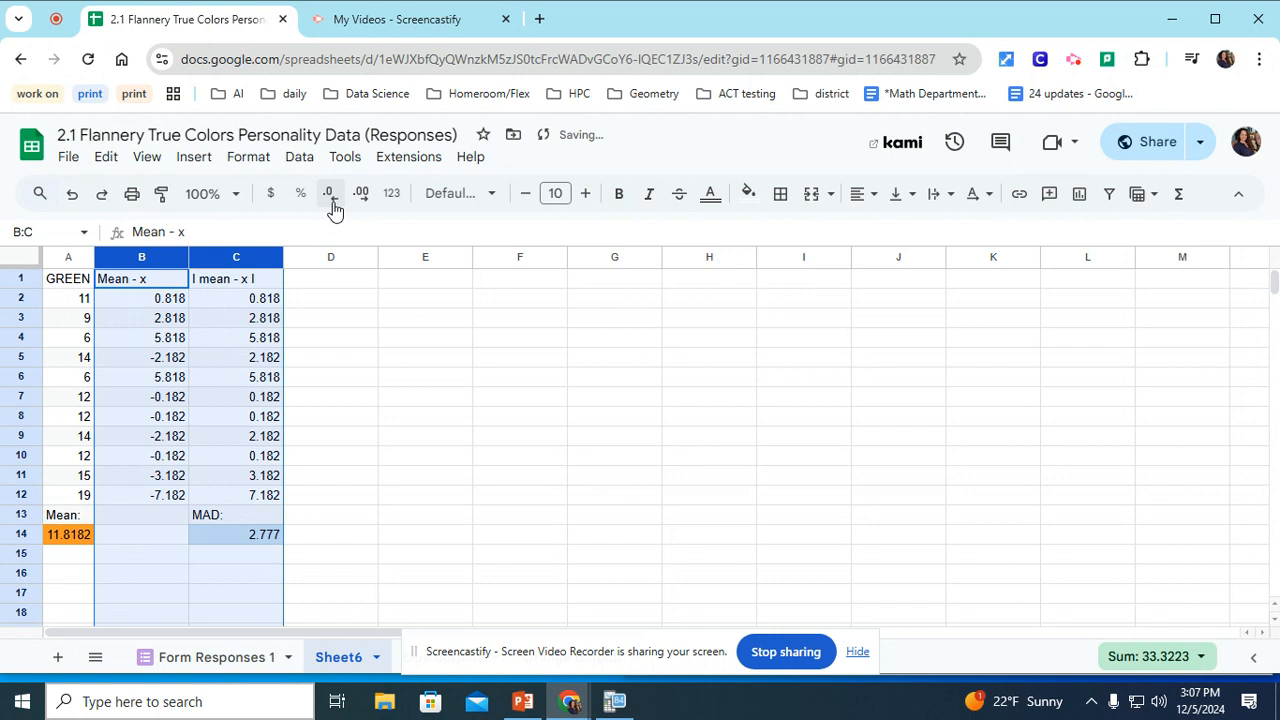
left_click(359, 197)
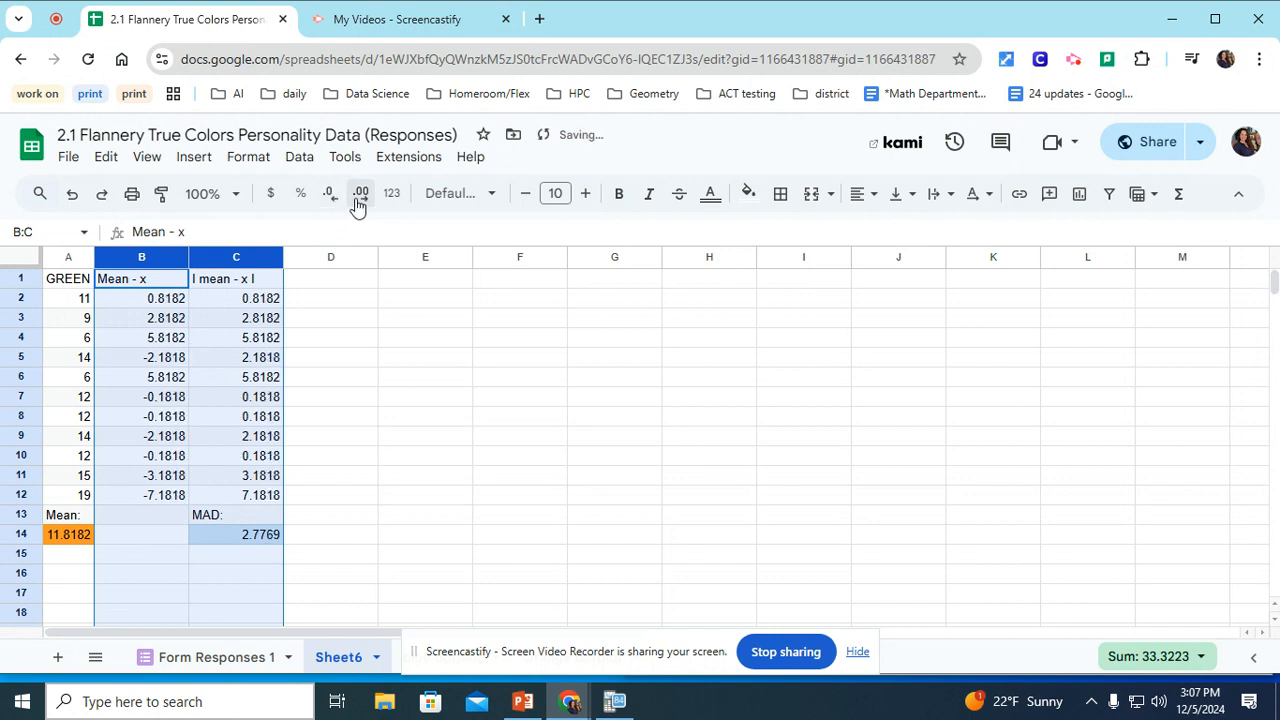
left_click(337, 527)
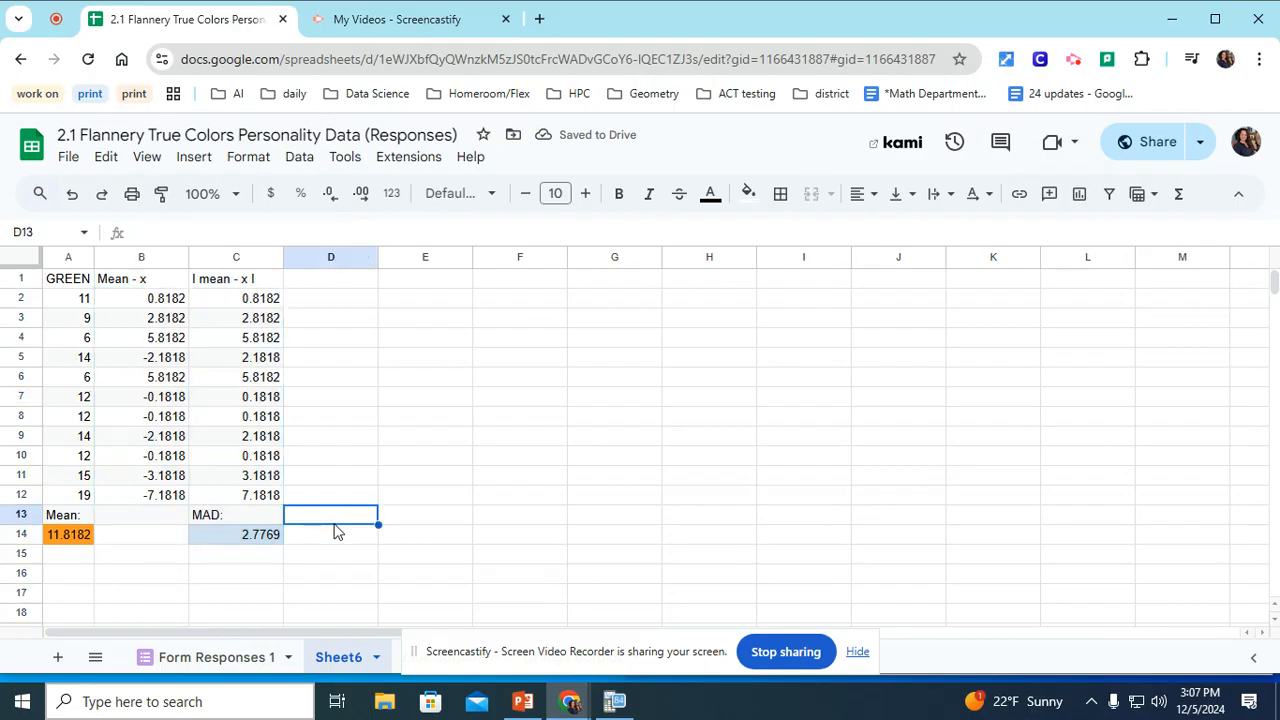